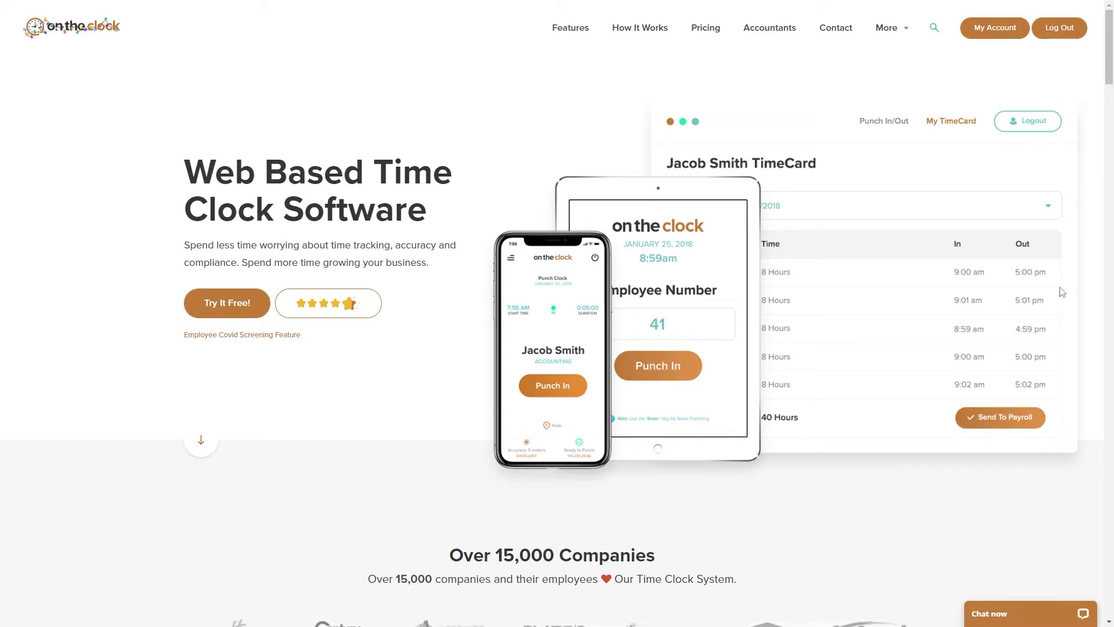
Open the OnTheClock account and export the displayed employee's current PTO hours to Excel.
{"action": "left_click", "coordinate": [994, 29]}
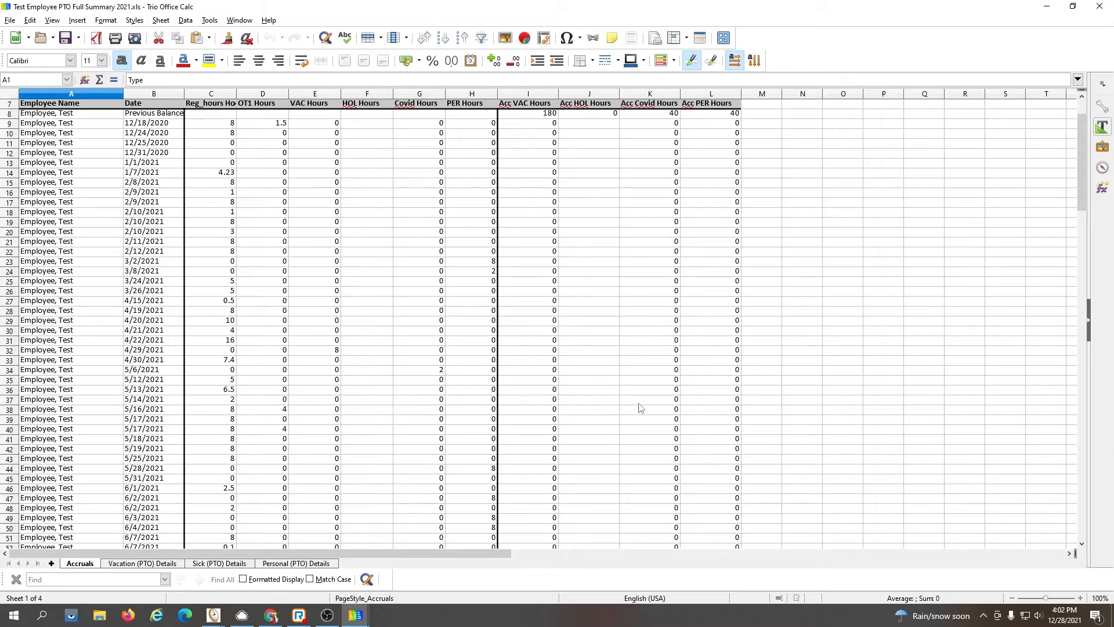
{"action": "scroll", "coordinate": [640, 404], "scroll_direction": "up", "scroll_amount": 2}
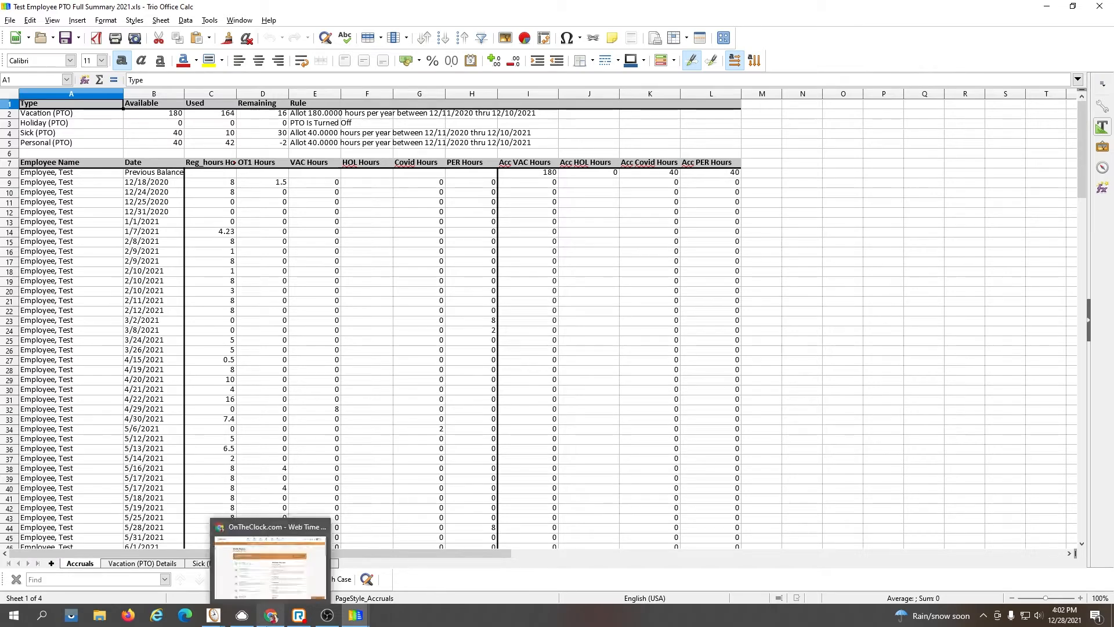
{"action": "left_click", "coordinate": [272, 554]}
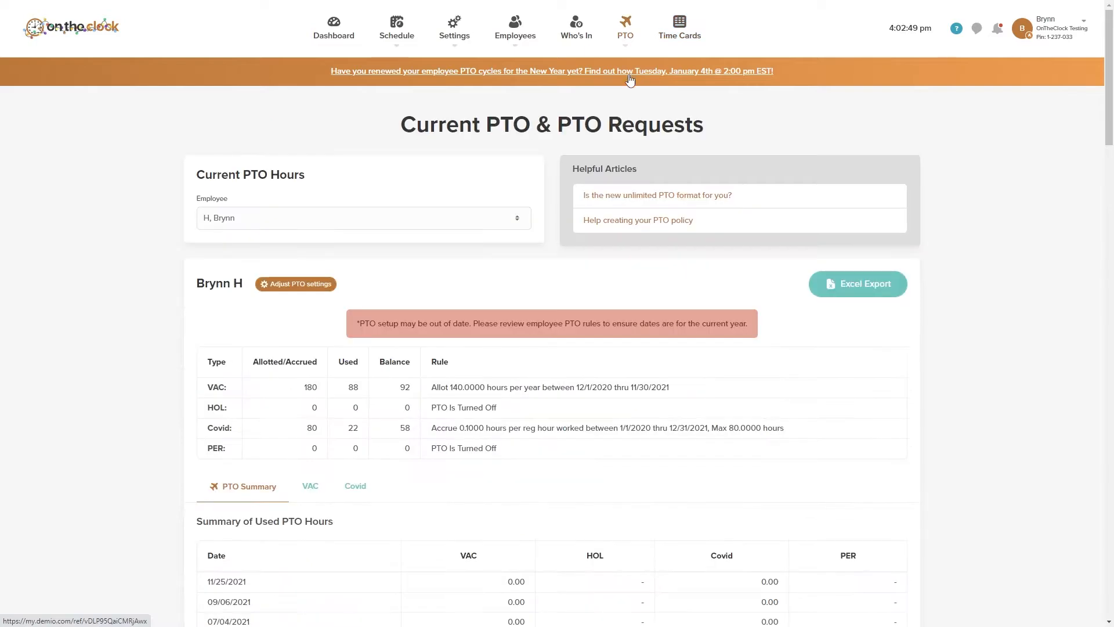
{"action": "left_click", "coordinate": [862, 295]}
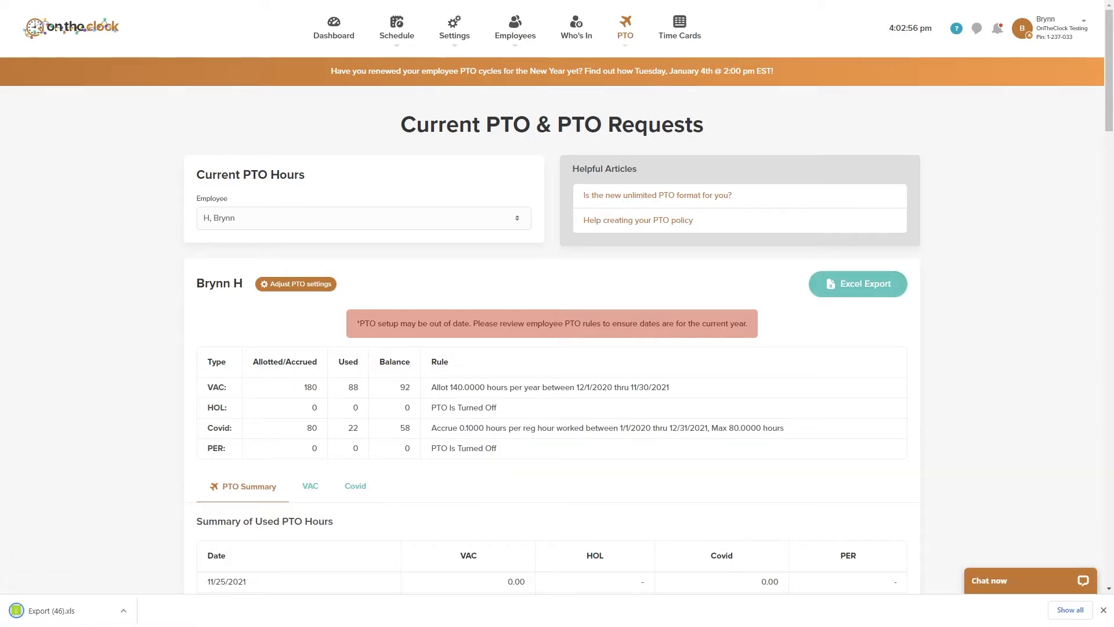
Switch to Trio Office Calc and review the Test Employee's accruals and the Vacation, Sick and Personal PTO detail sheets.
{"action": "key", "text": "alt+Tab"}
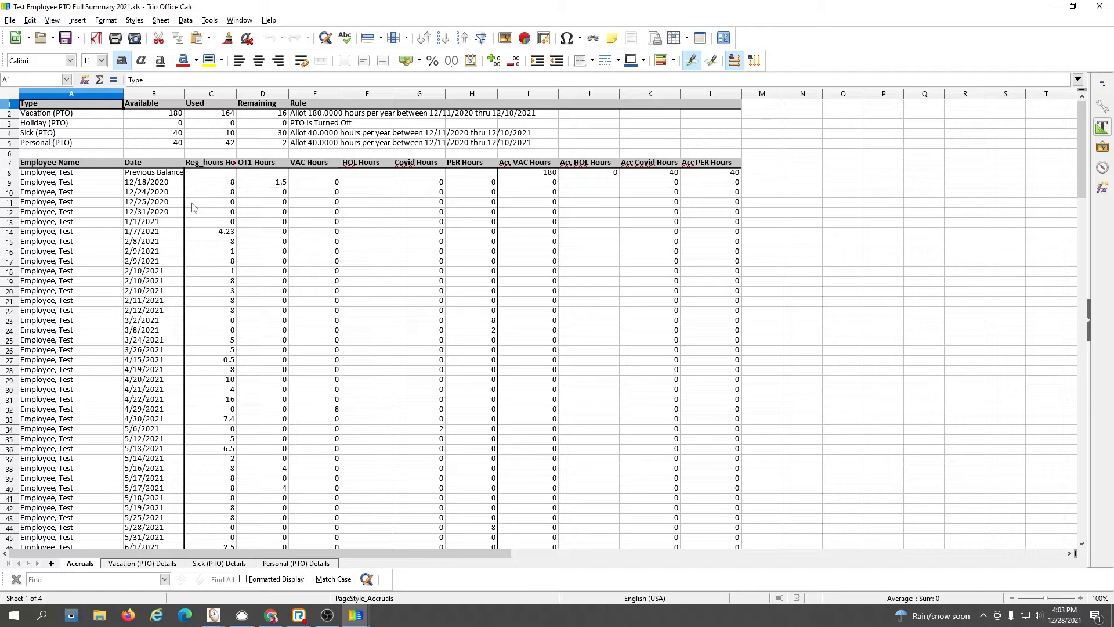
{"action": "scroll", "coordinate": [193, 208], "scroll_direction": "down", "scroll_amount": 1}
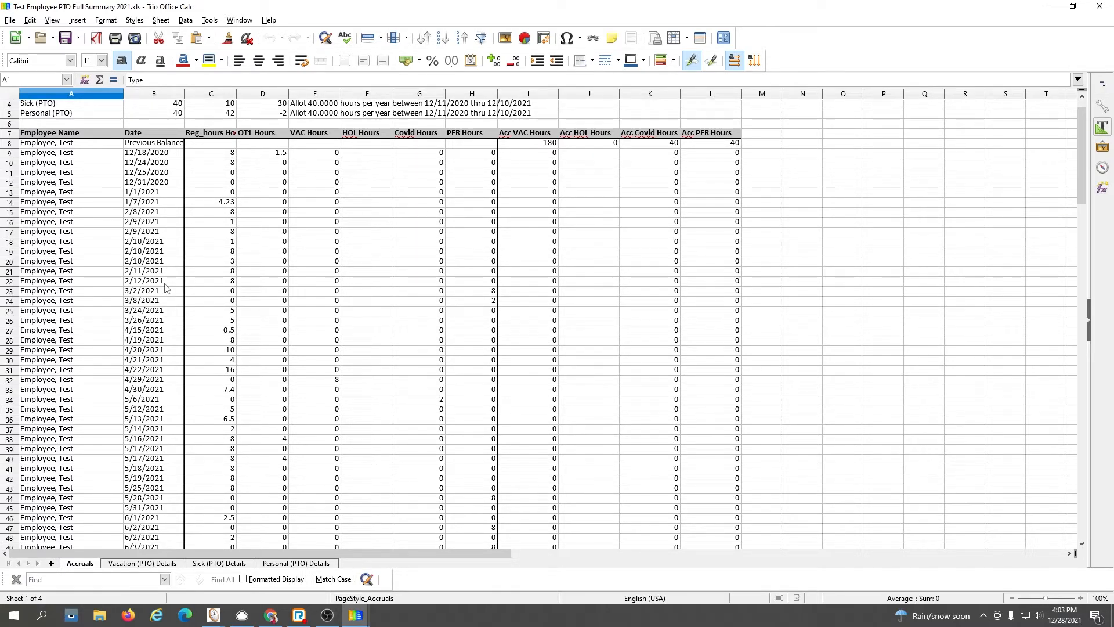
{"action": "scroll", "coordinate": [167, 288], "scroll_direction": "down", "scroll_amount": 1}
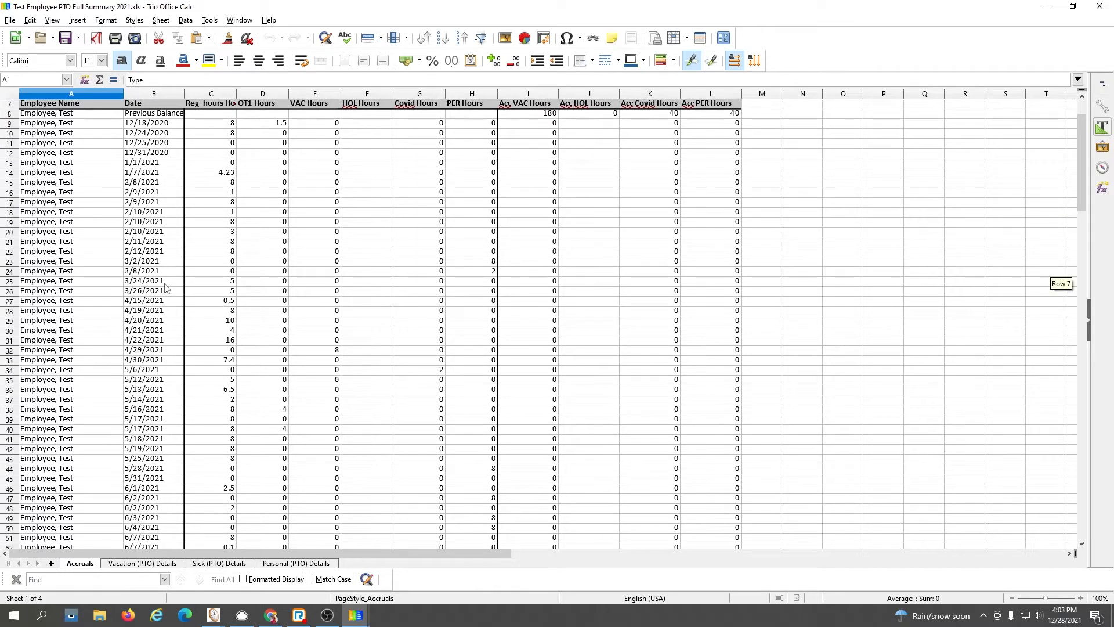
{"action": "left_click", "coordinate": [136, 564]}
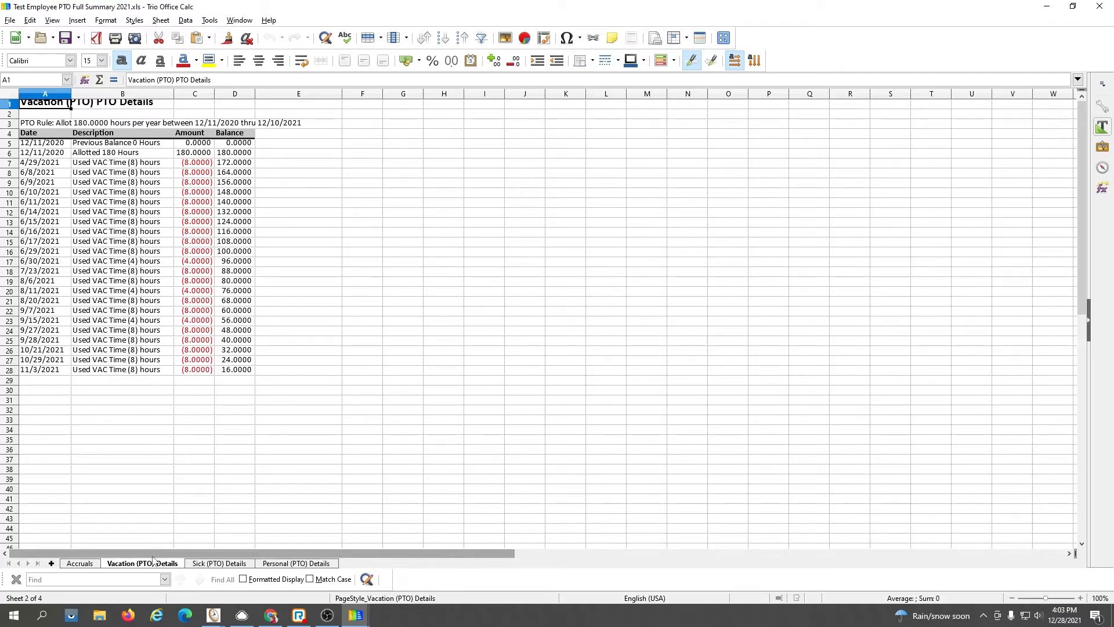
{"action": "left_click", "coordinate": [195, 566]}
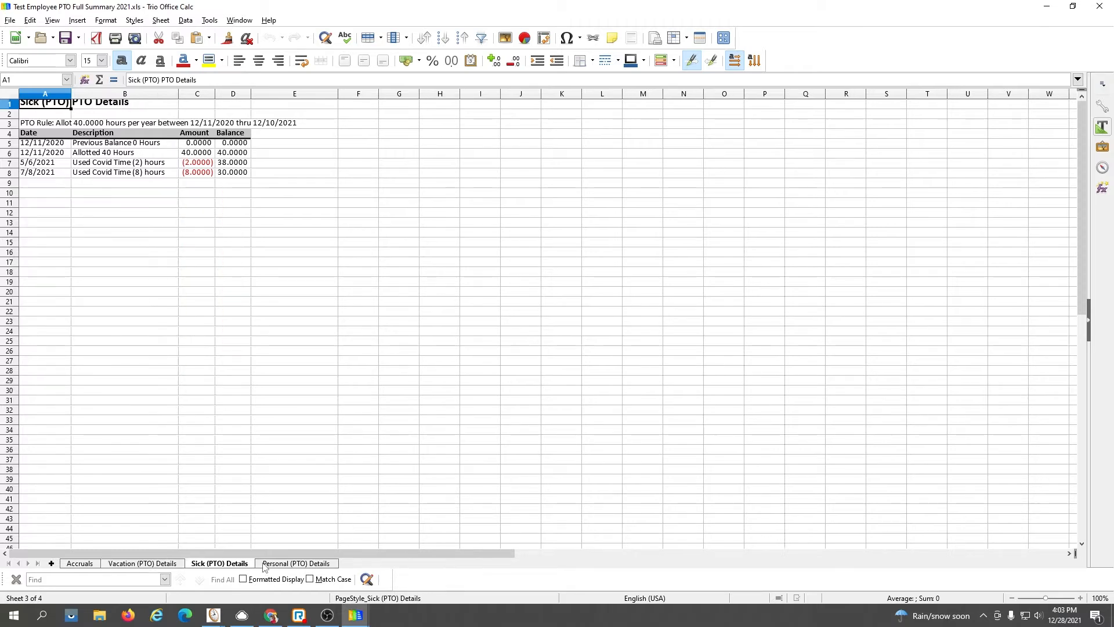
{"action": "left_click", "coordinate": [283, 564]}
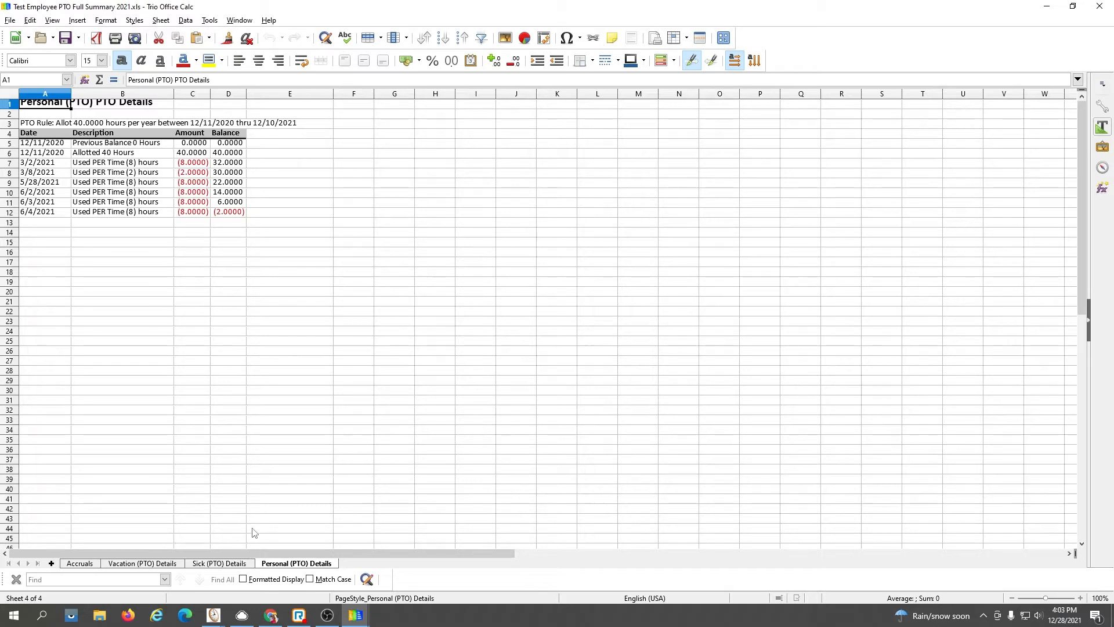
Return to OnTheClock, export the Salaried employee's PTO hours to Excel and look at the spreadsheet.
{"action": "left_click", "coordinate": [1056, 6]}
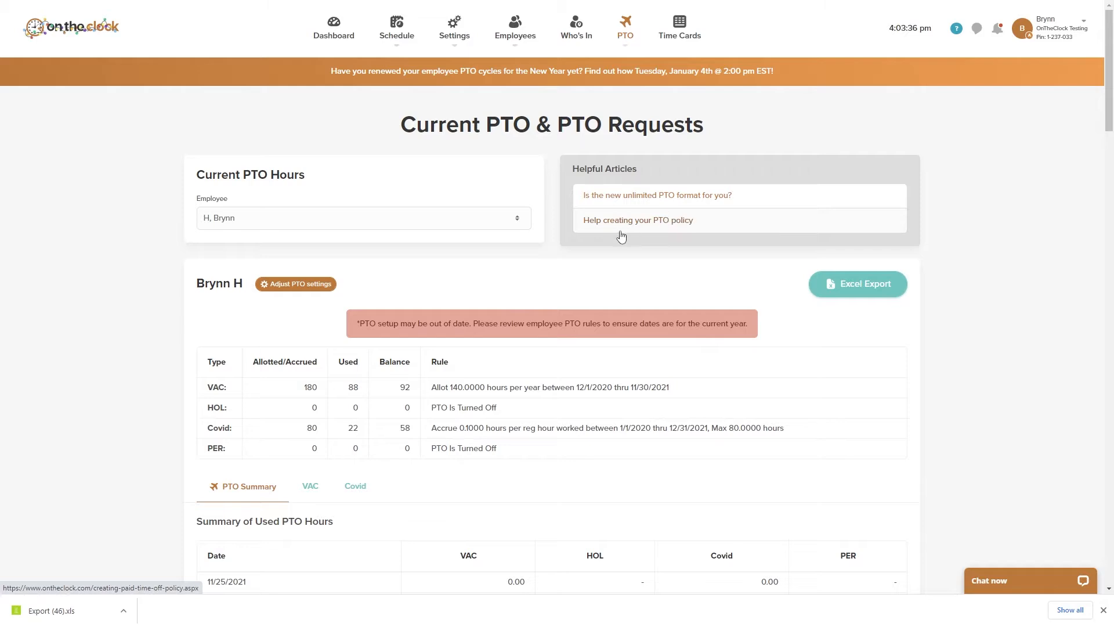
{"action": "left_click", "coordinate": [422, 228]}
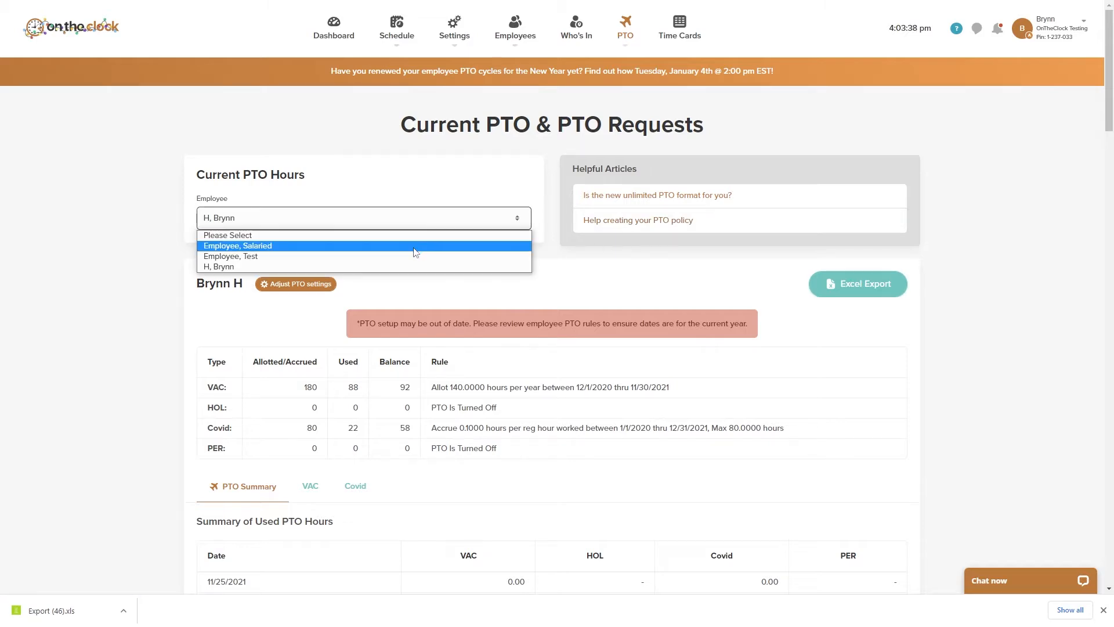
{"action": "left_click", "coordinate": [415, 246]}
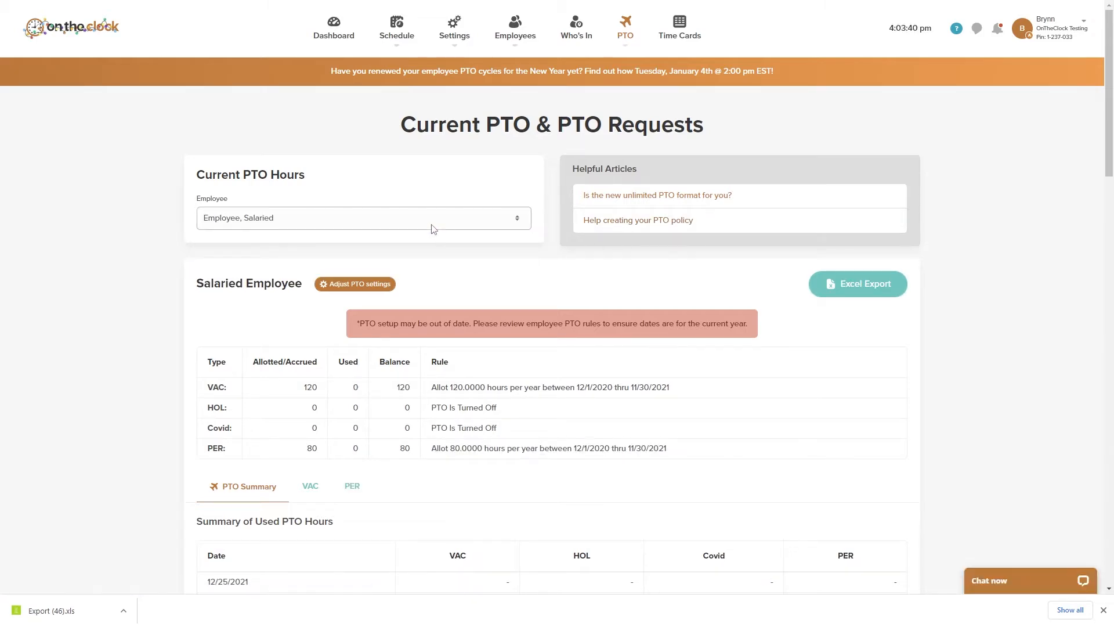
{"action": "left_click", "coordinate": [858, 285]}
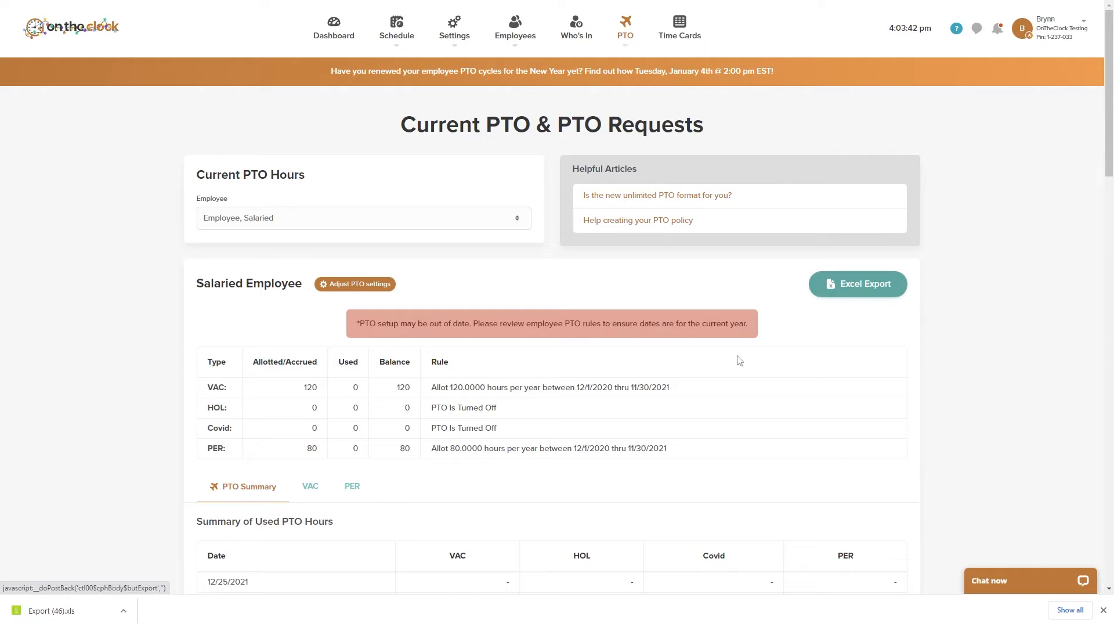
{"action": "left_click", "coordinate": [92, 610]}
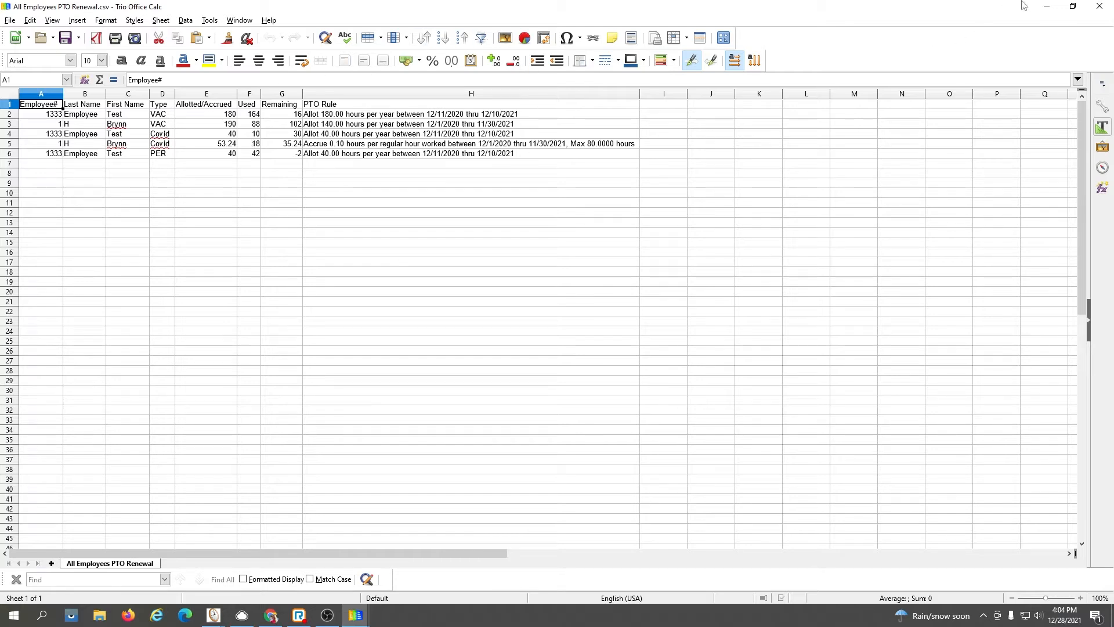
{"action": "left_click", "coordinate": [1047, 8]}
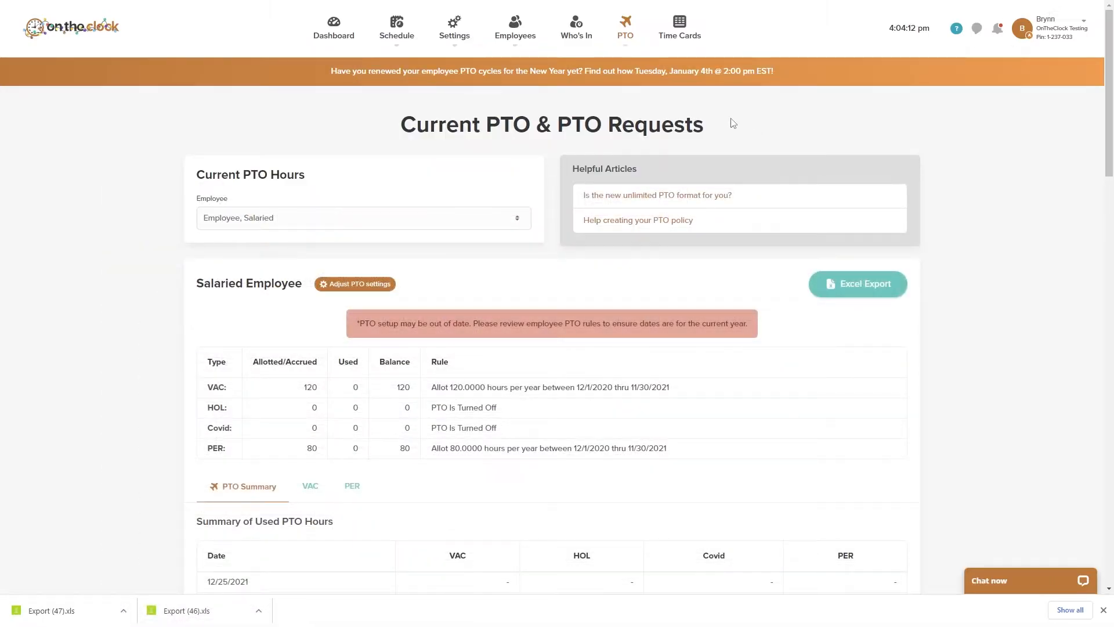
Open the PTO Renewal page and view the All Employees PTO Renewal spreadsheet.
{"action": "left_click", "coordinate": [625, 37]}
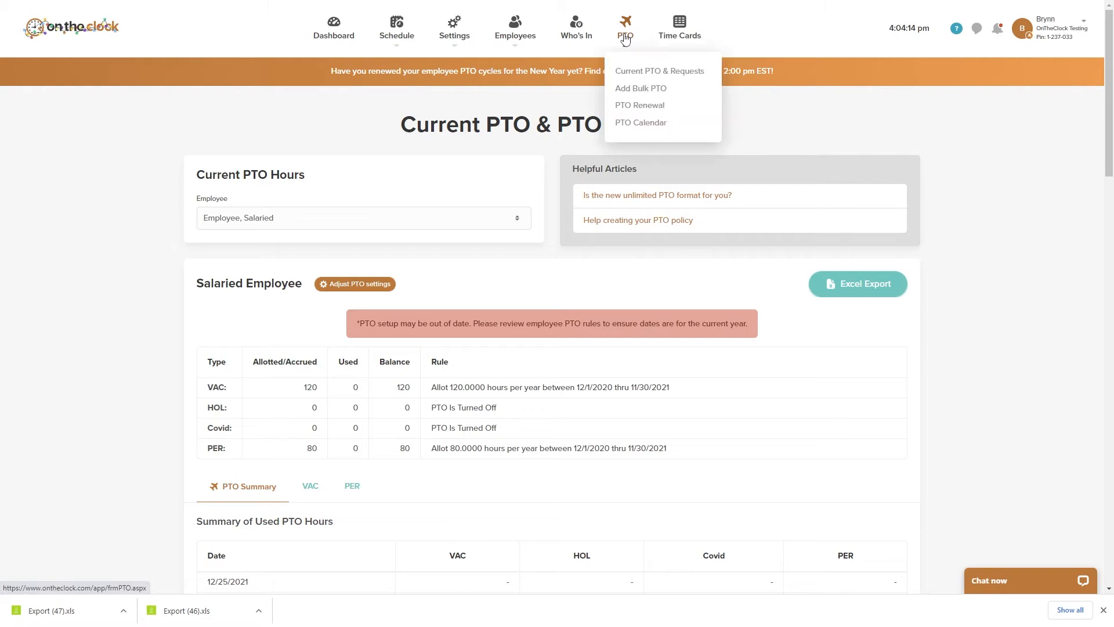
{"action": "left_click", "coordinate": [630, 104]}
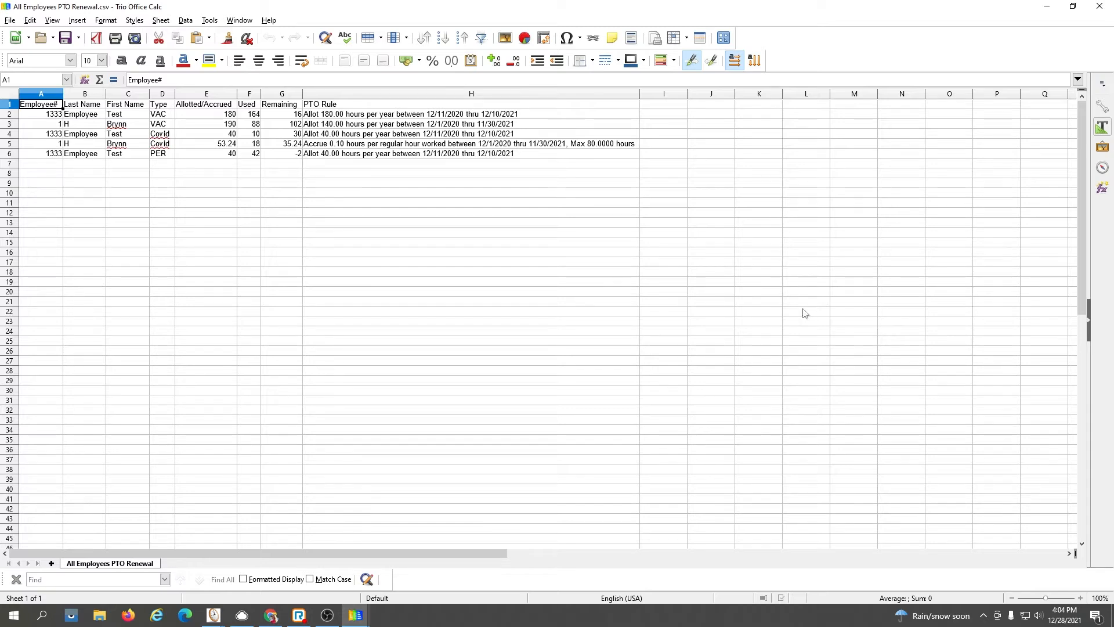
{"action": "left_click", "coordinate": [1039, 8]}
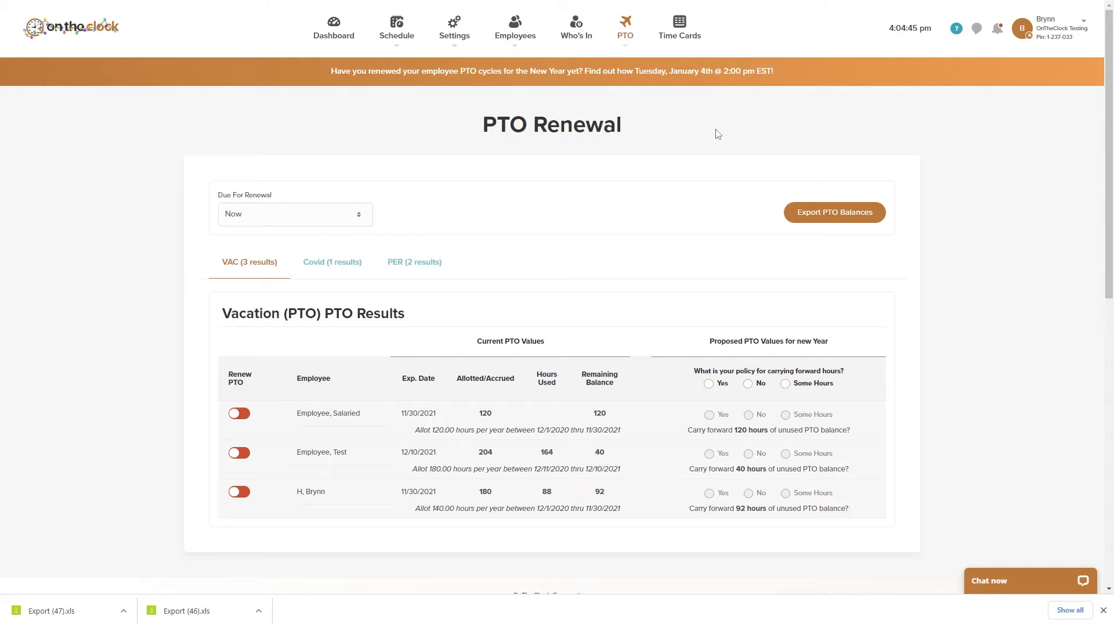
Filter the PTO renewals to those due within 30 days and view the Covid entries.
{"action": "left_click", "coordinate": [337, 222]}
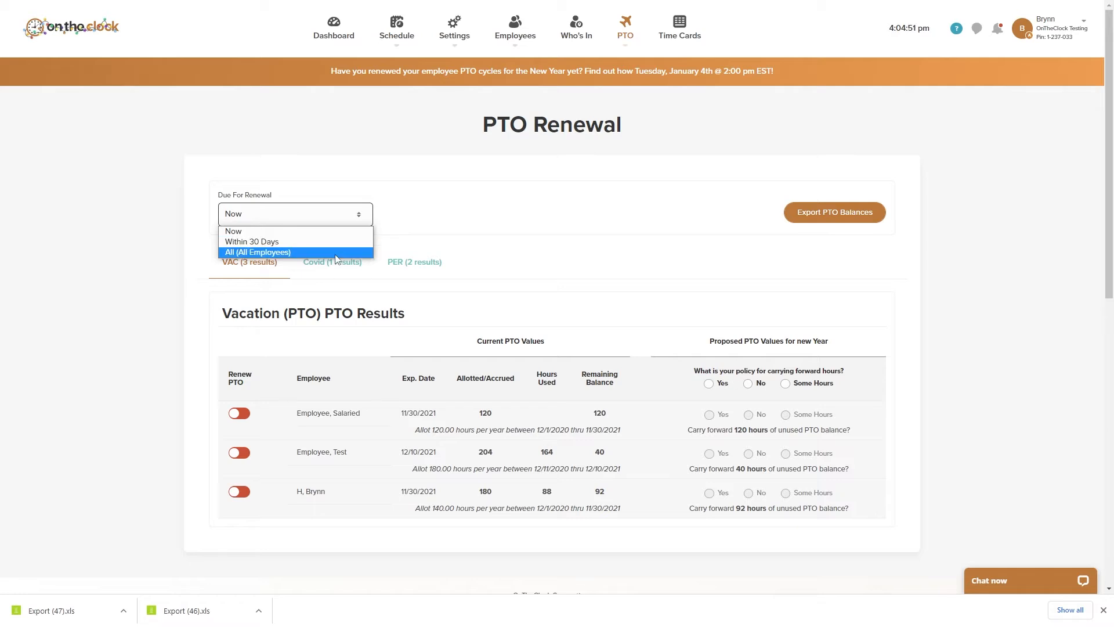
{"action": "left_click", "coordinate": [341, 242]}
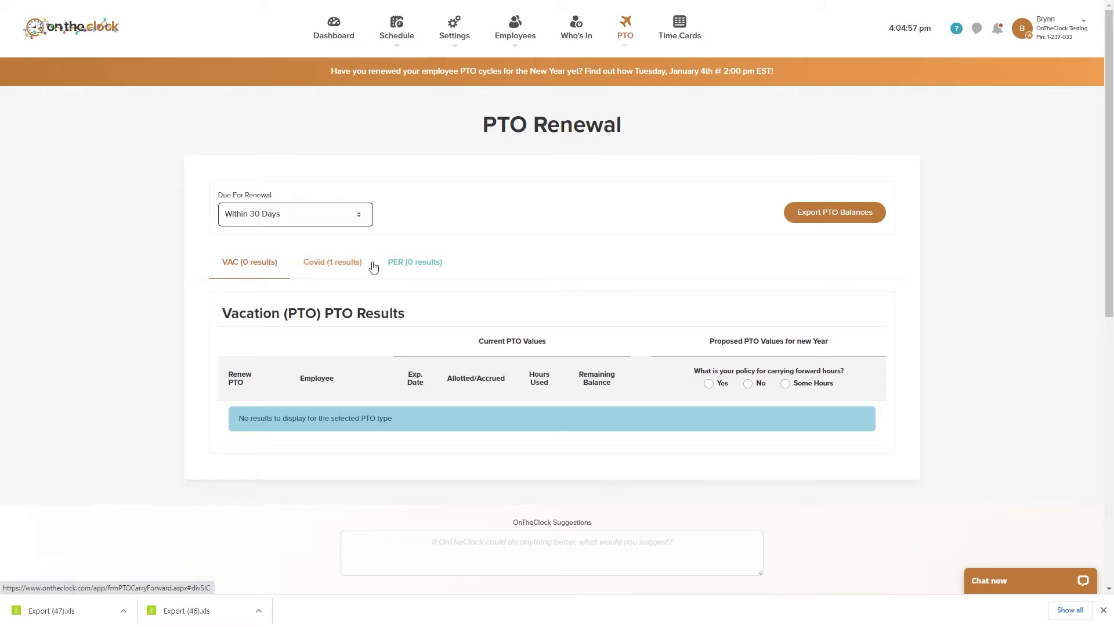
{"action": "left_click", "coordinate": [332, 266]}
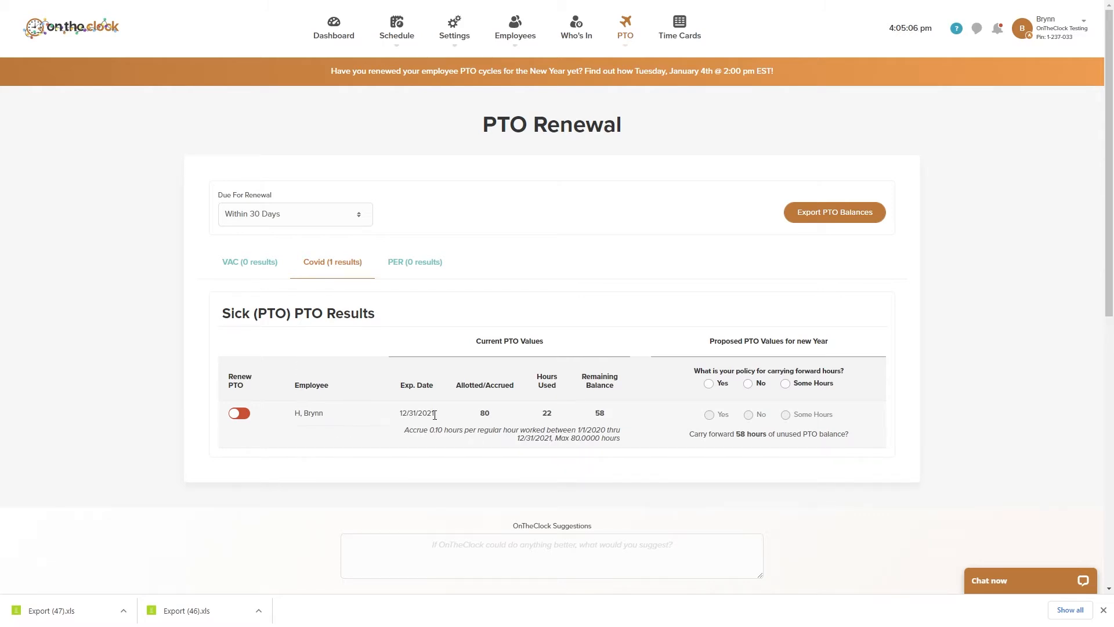
Filter the renewals to those due now and enable VAC renewal for all three listed employees.
{"action": "left_click", "coordinate": [281, 216]}
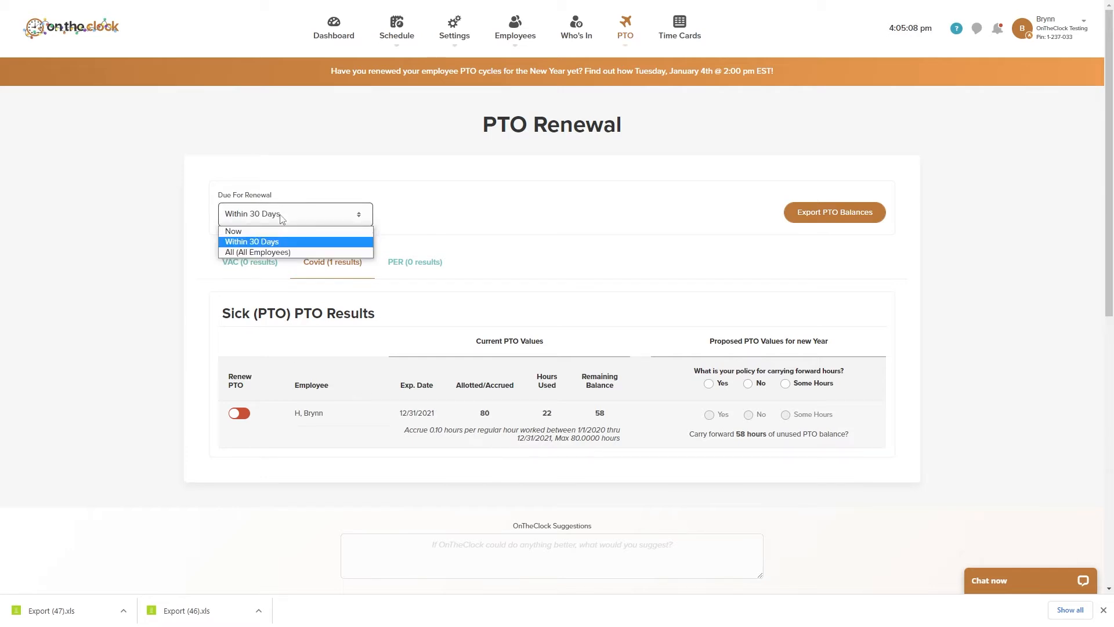
{"action": "left_click", "coordinate": [281, 232]}
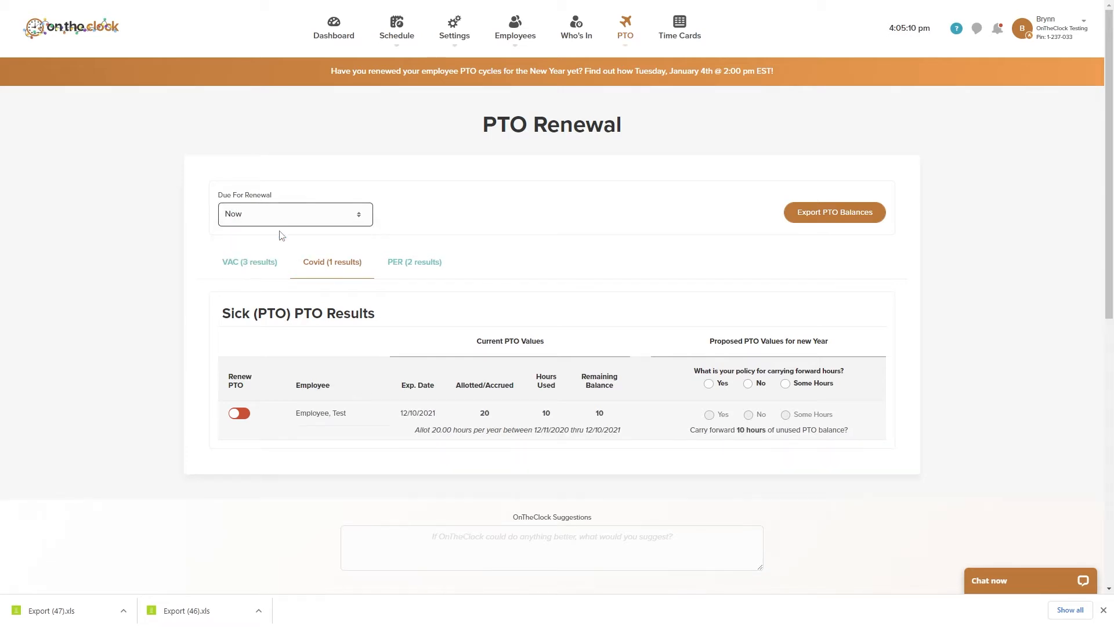
{"action": "left_click", "coordinate": [262, 264]}
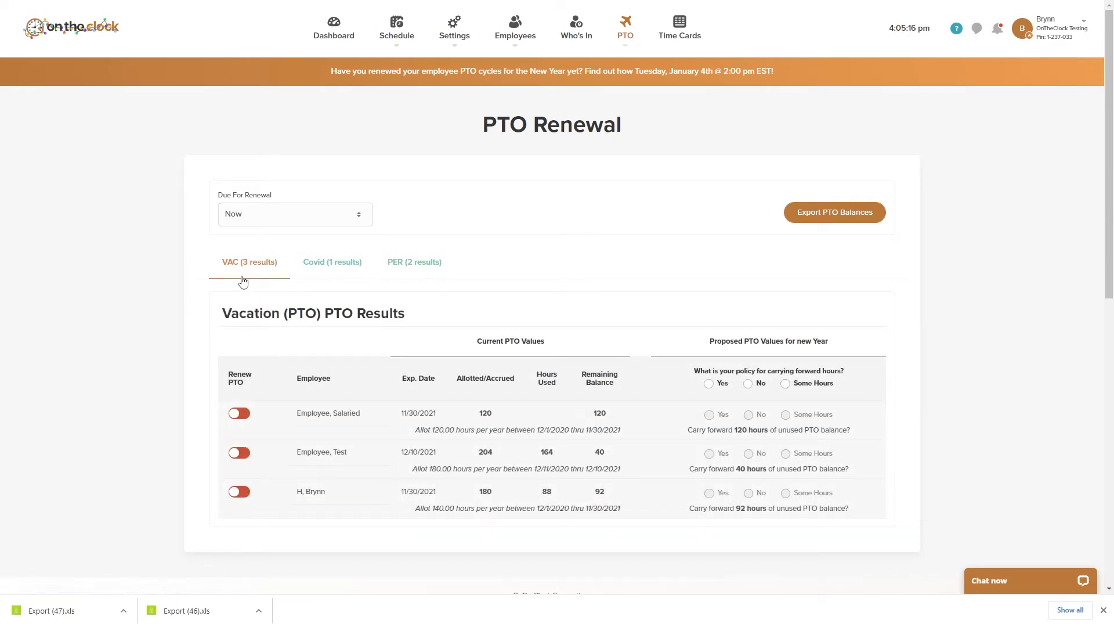
{"action": "left_click", "coordinate": [238, 414]}
{"action": "left_click", "coordinate": [238, 492]}
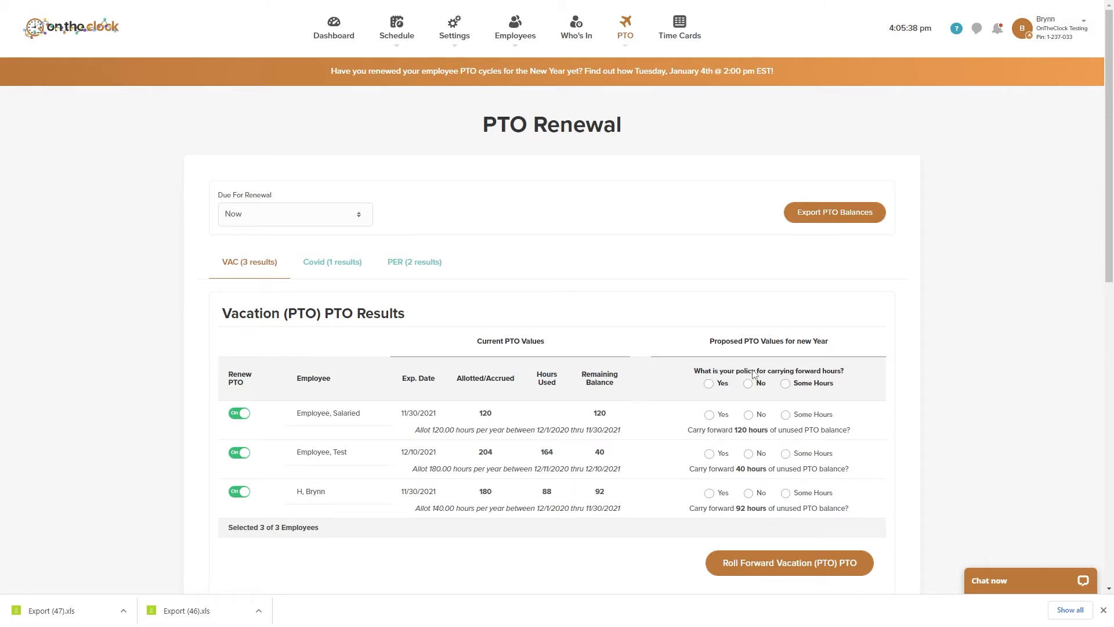
Set the VAC carry-forward policy to No for all three employees.
{"action": "left_click", "coordinate": [710, 384]}
{"action": "left_click", "coordinate": [748, 384]}
{"action": "left_click", "coordinate": [749, 415]}
{"action": "left_click", "coordinate": [749, 453]}
{"action": "left_click", "coordinate": [748, 492]}
Try the Some Hours carry-forward option for the Salaried employee and set that employee back to No.
{"action": "left_click", "coordinate": [786, 383]}
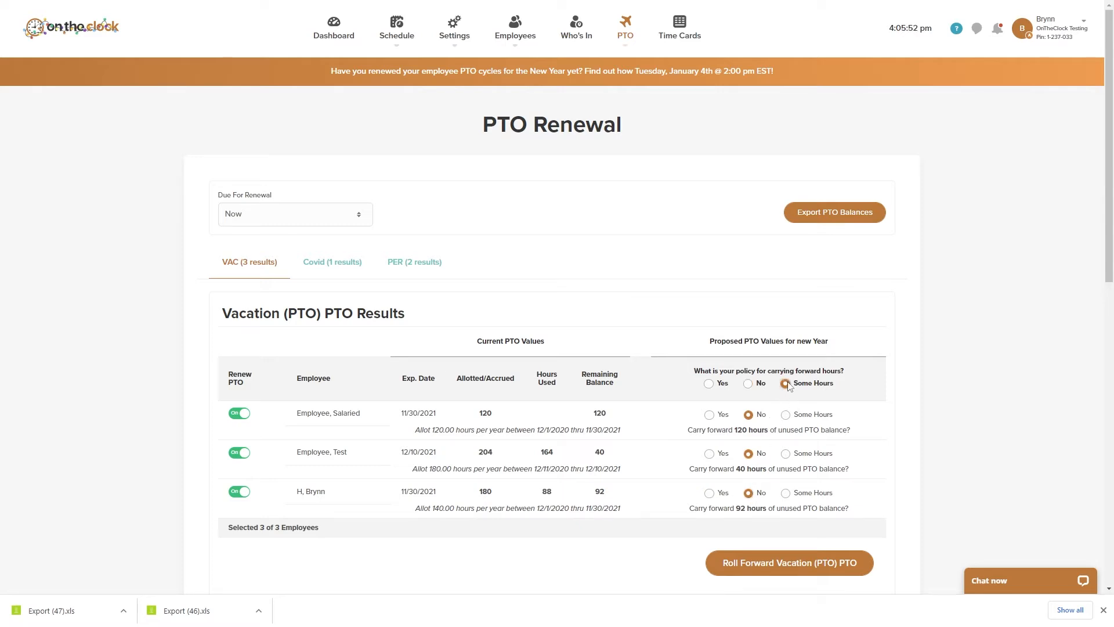
{"action": "left_click", "coordinate": [785, 414]}
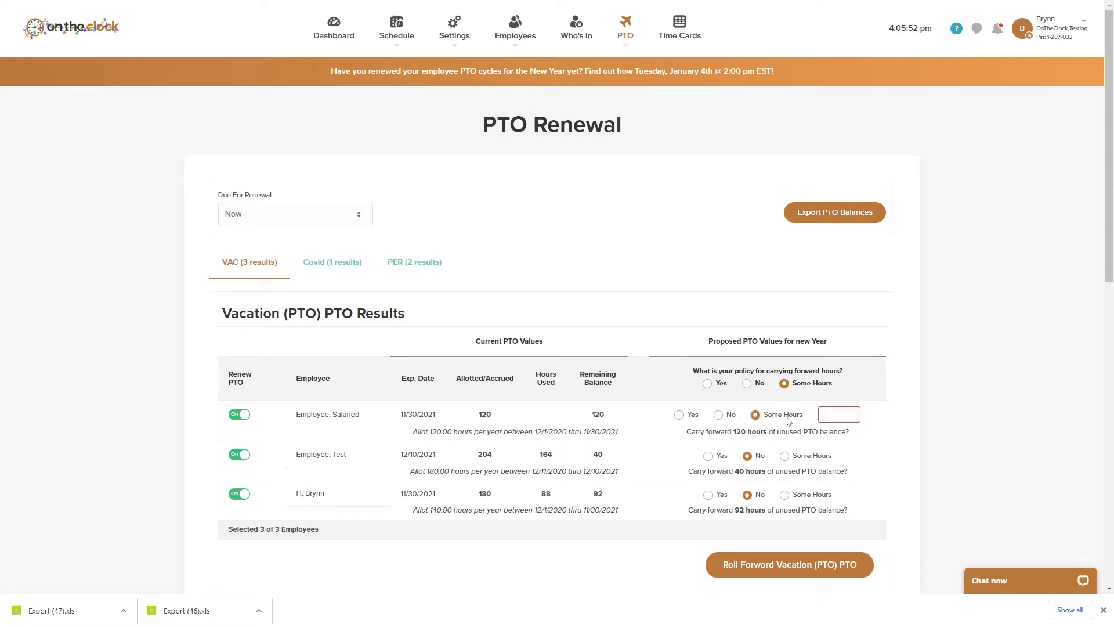
{"action": "left_click", "coordinate": [834, 416]}
{"action": "left_click", "coordinate": [717, 415]}
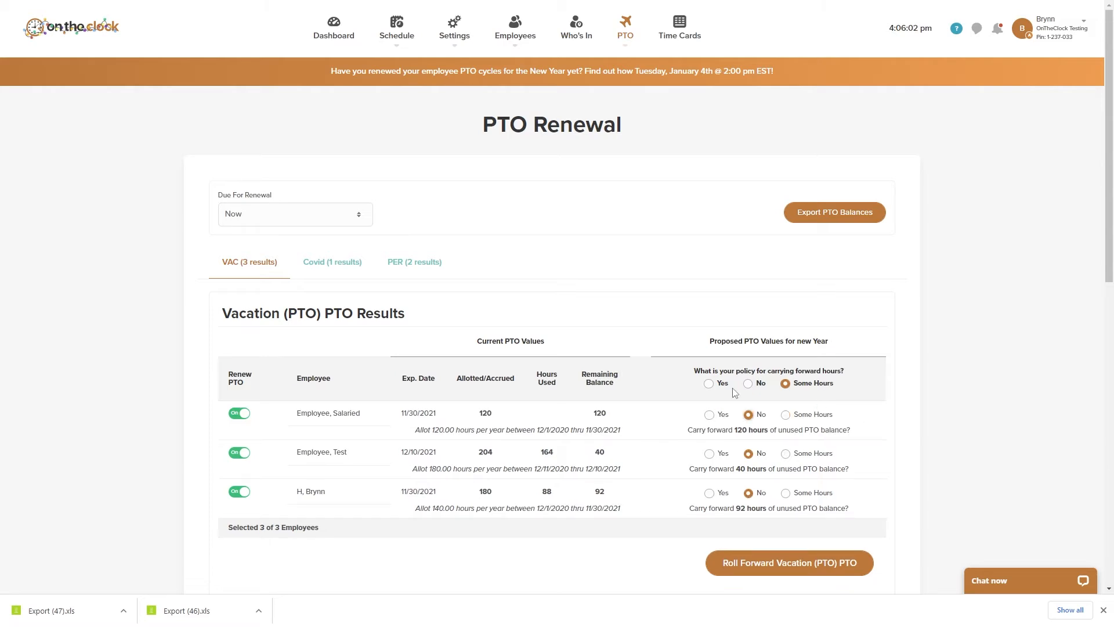
Roll forward the vacation PTO of the selected employees to the next annual cycle and confirm.
{"action": "left_click", "coordinate": [814, 573]}
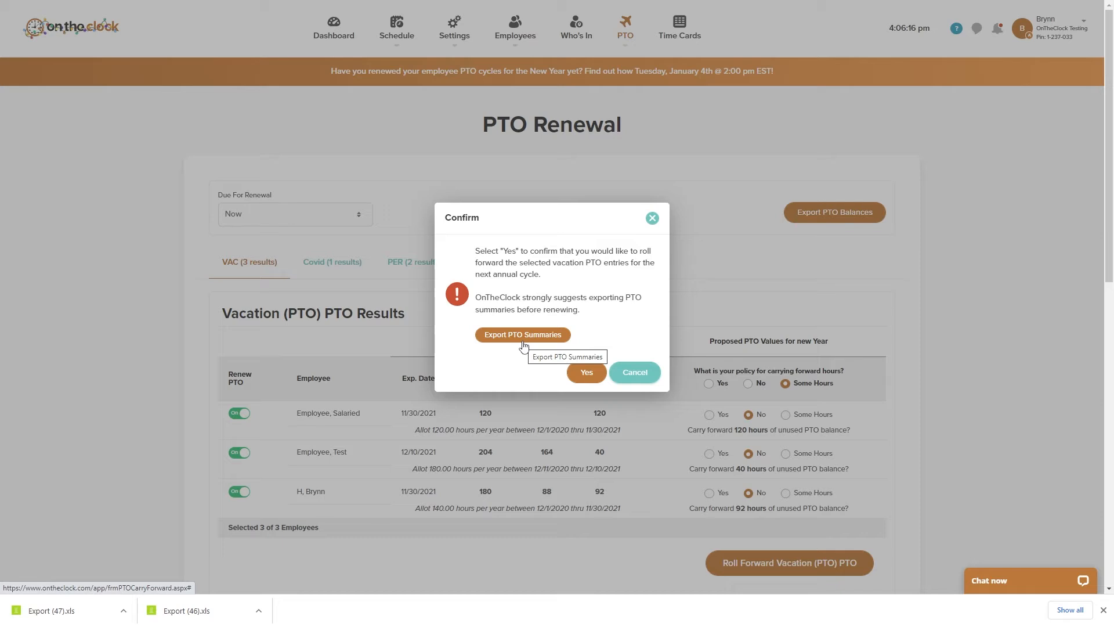
{"action": "left_click", "coordinate": [595, 378]}
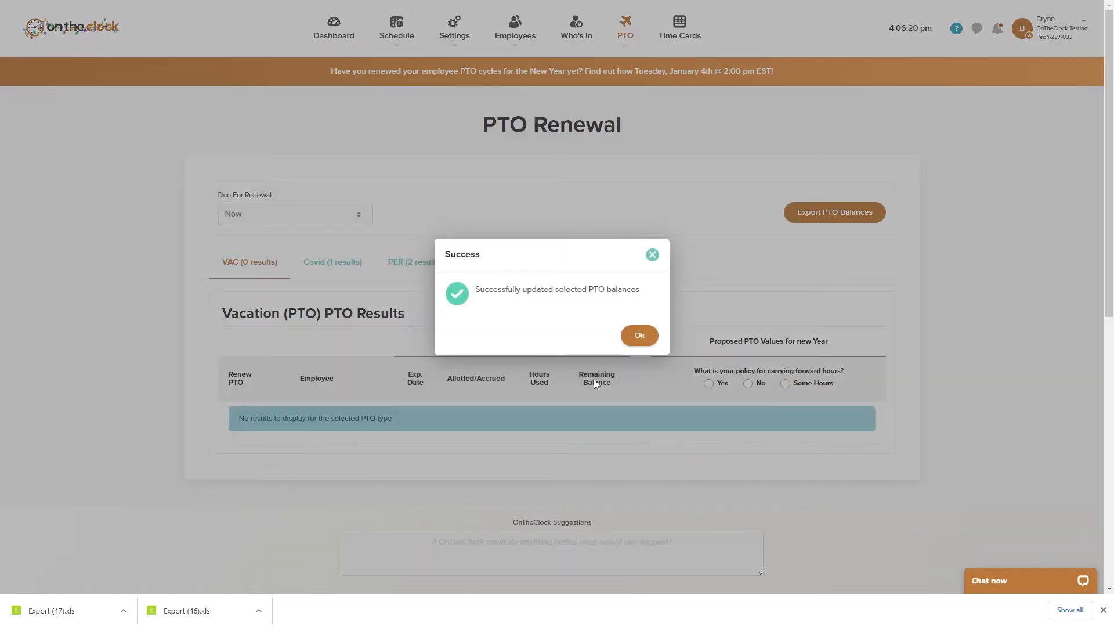
{"action": "left_click", "coordinate": [642, 343]}
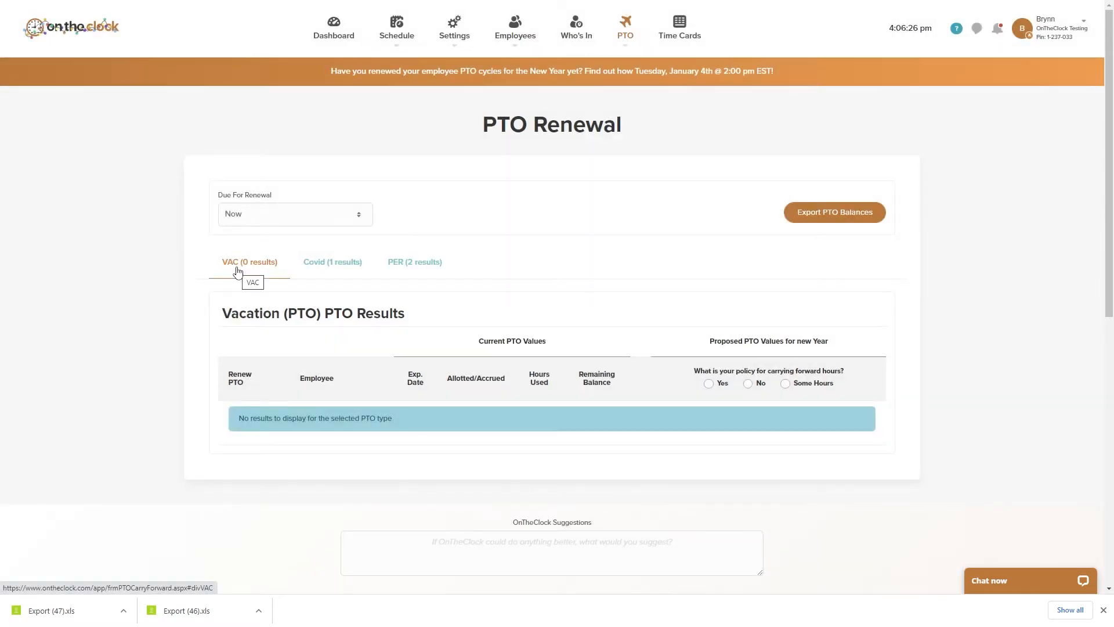
View the Covid renewals due now, then start a new Covid PTO year in the Test employee's PTO settings.
{"action": "left_click", "coordinate": [328, 267]}
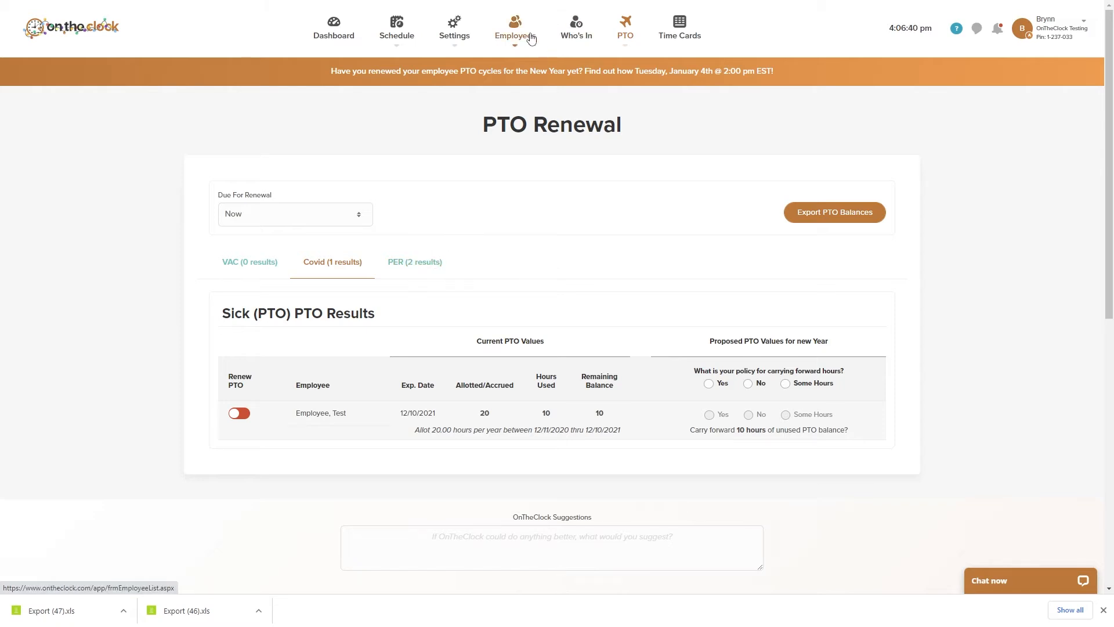
{"action": "mouse_move", "coordinate": [525, 34]}
{"action": "left_click", "coordinate": [521, 153]}
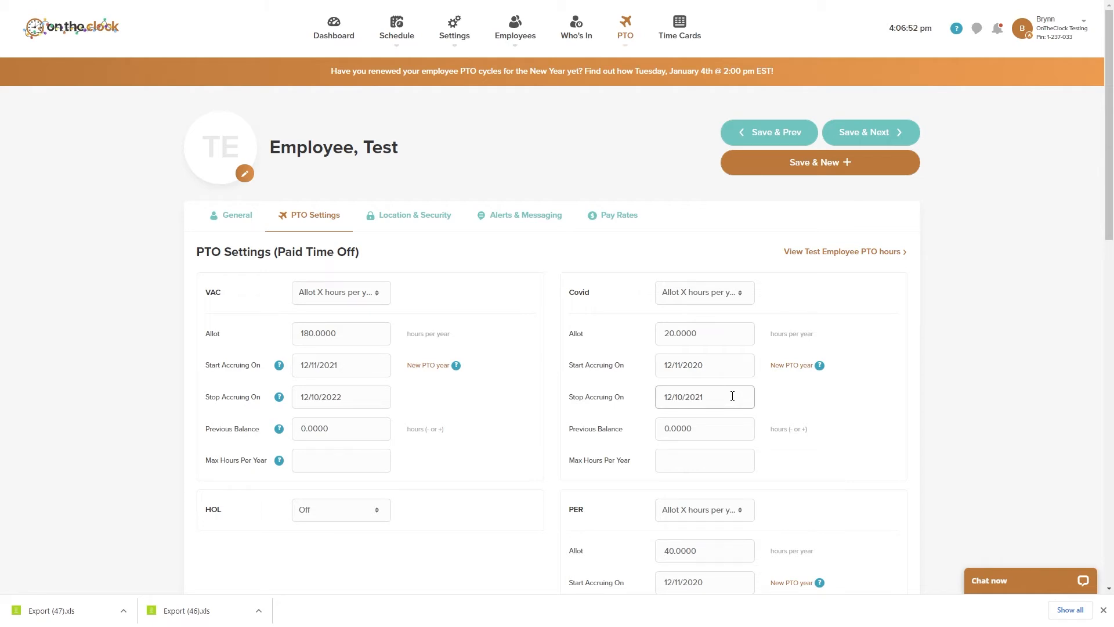
{"action": "left_click", "coordinate": [792, 366]}
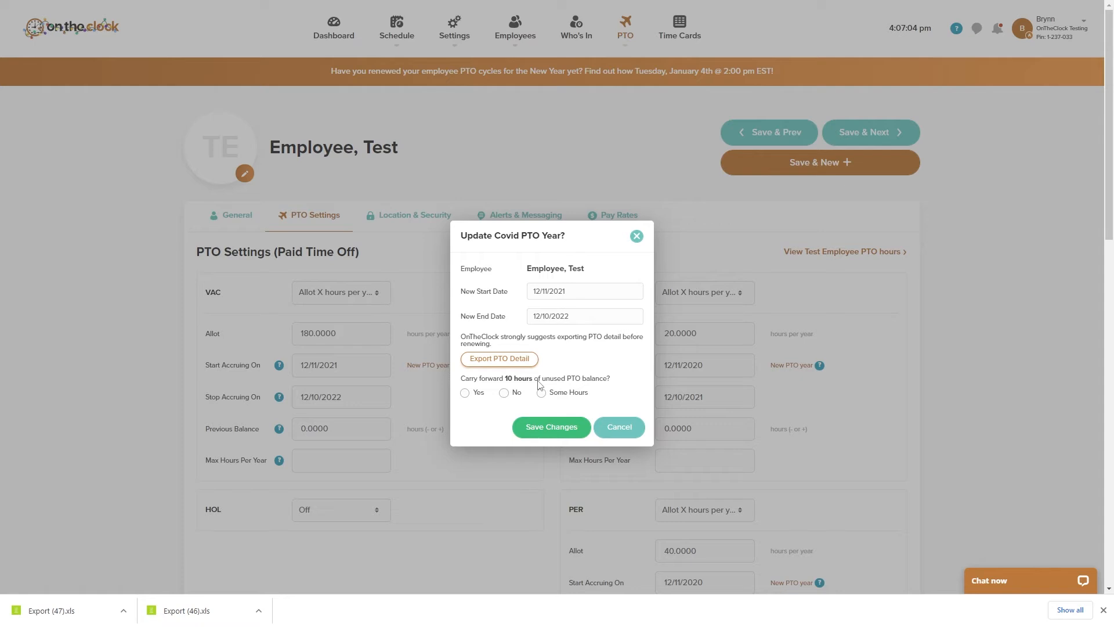
Try the carry-forward options for the unused Covid balance, choose No, and save the new PTO year.
{"action": "left_click", "coordinate": [465, 393]}
{"action": "left_click", "coordinate": [506, 395]}
{"action": "left_click", "coordinate": [541, 394]}
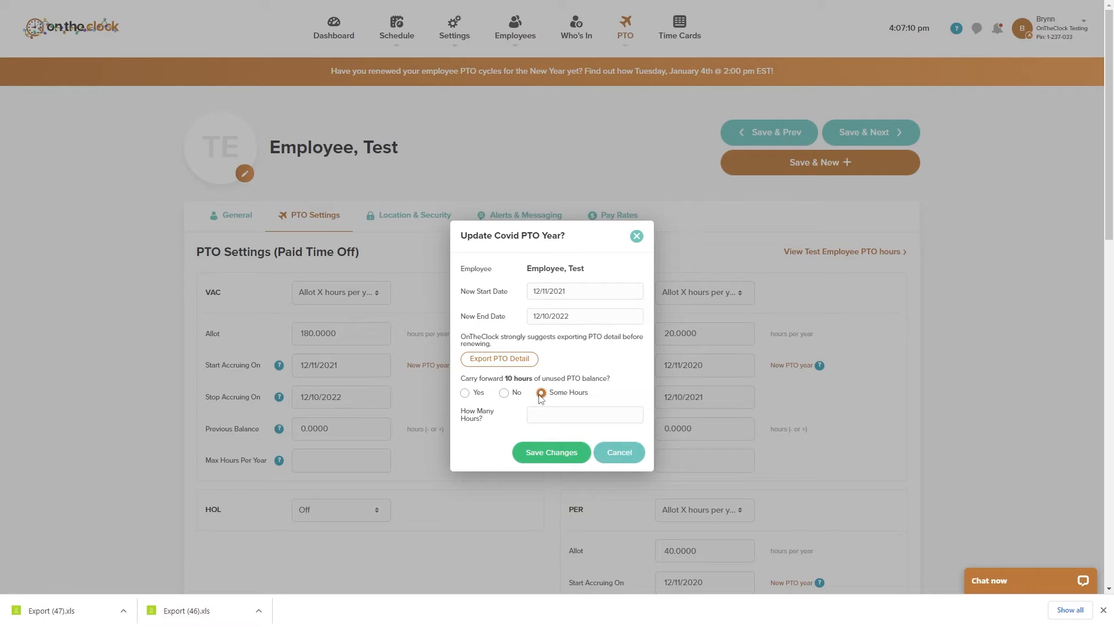
{"action": "left_click", "coordinate": [504, 394]}
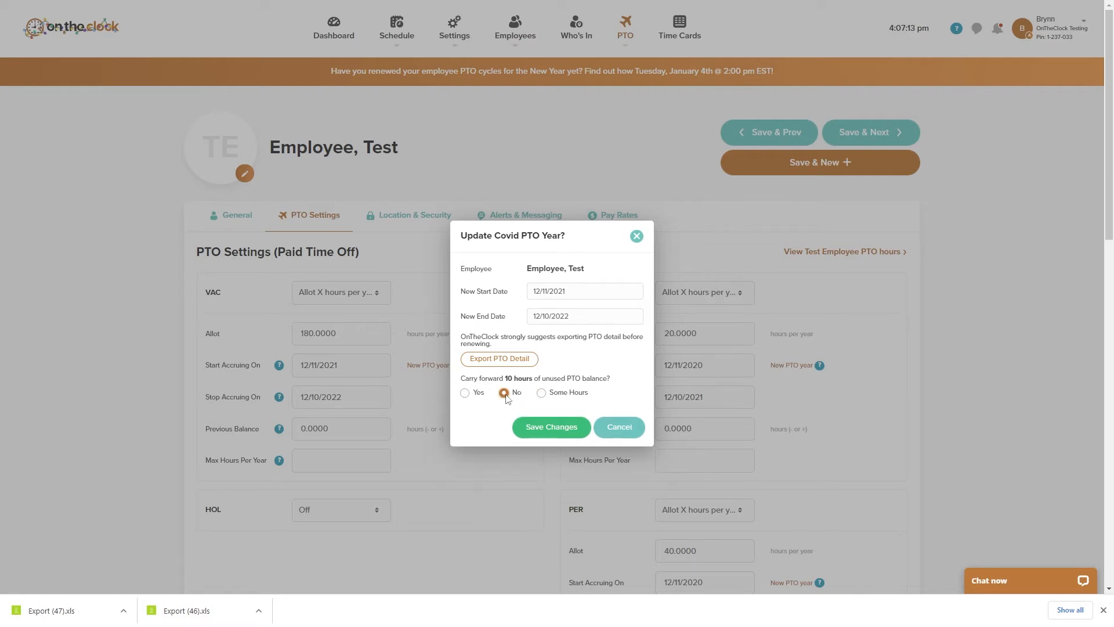
{"action": "left_click", "coordinate": [538, 429]}
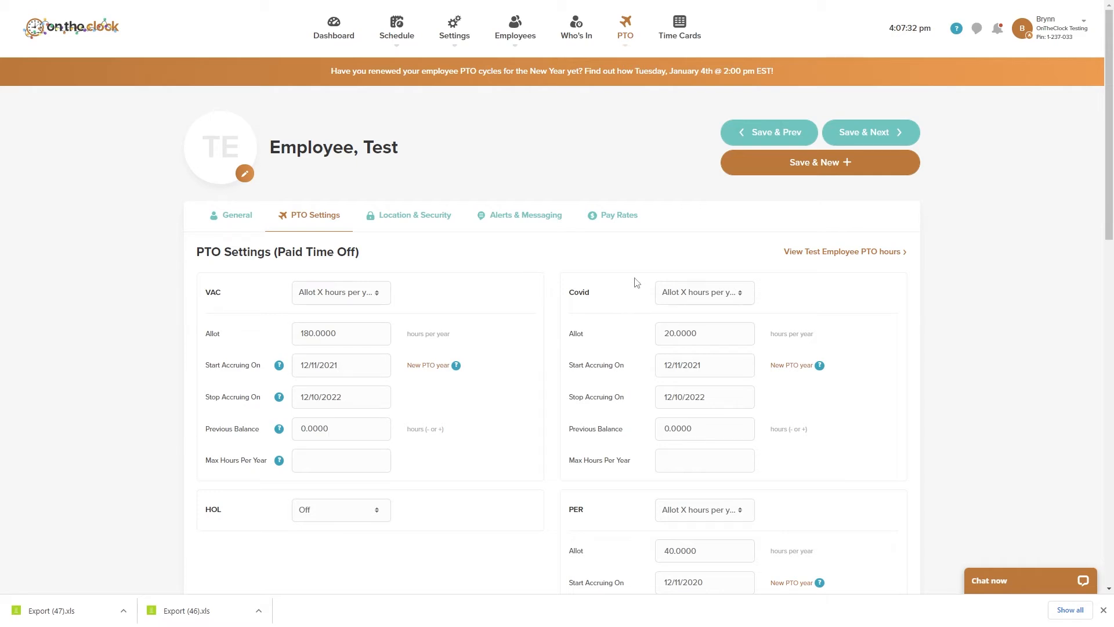
Return to PTO Renewal and view the PER renewals due now.
{"action": "left_click", "coordinate": [630, 41]}
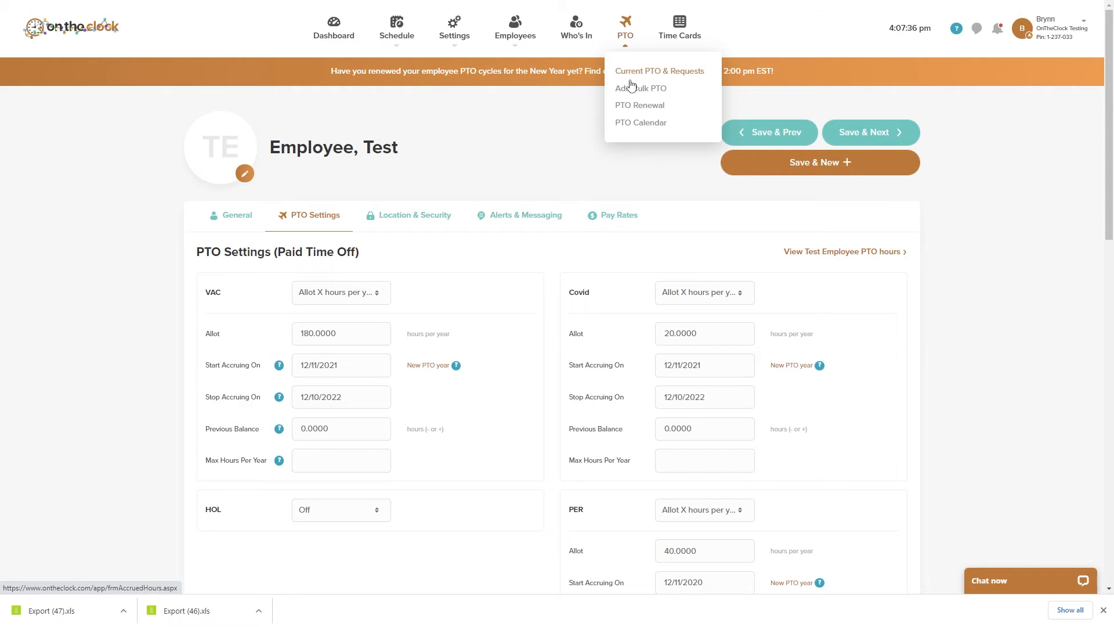
{"action": "left_click", "coordinate": [632, 106]}
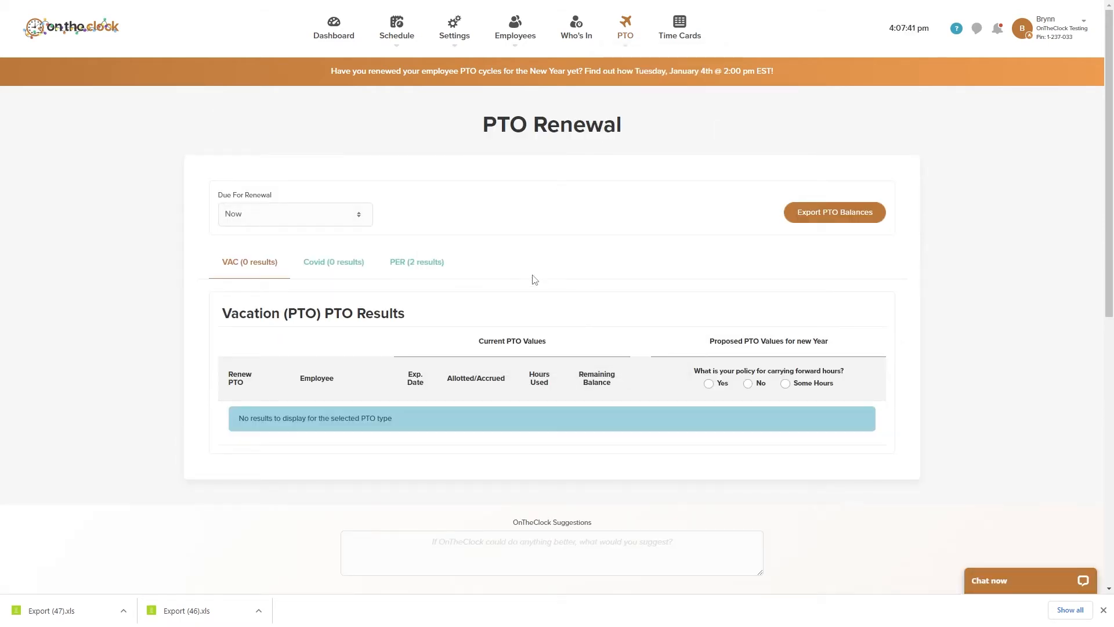
{"action": "left_click", "coordinate": [415, 266]}
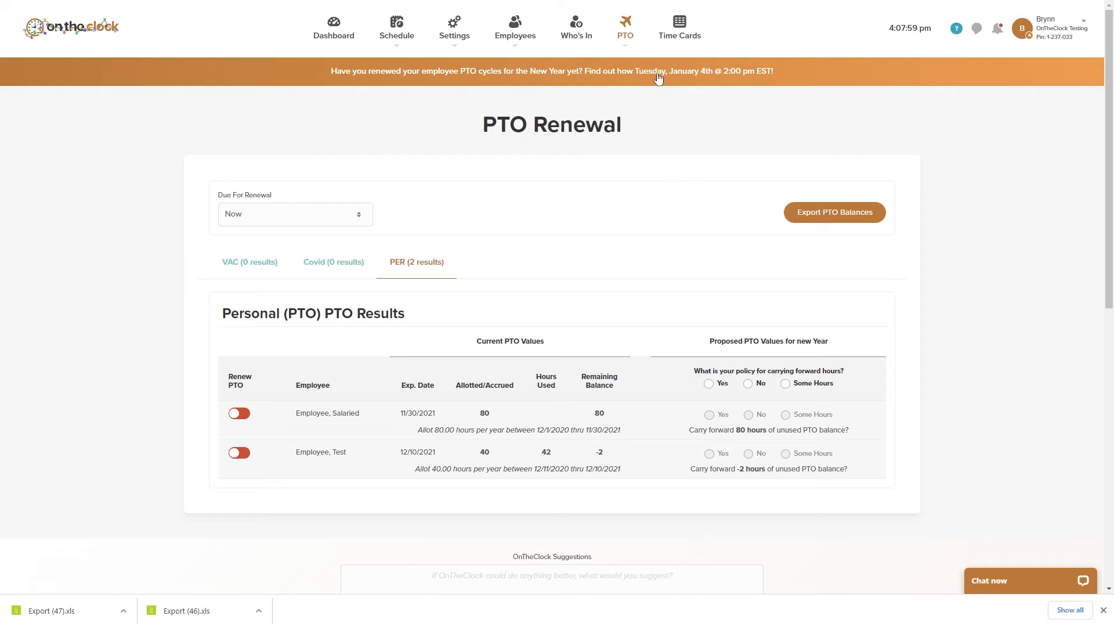
Start a bulk holiday PTO entry for all three employees for the year 2022.
{"action": "mouse_move", "coordinate": [635, 53]}
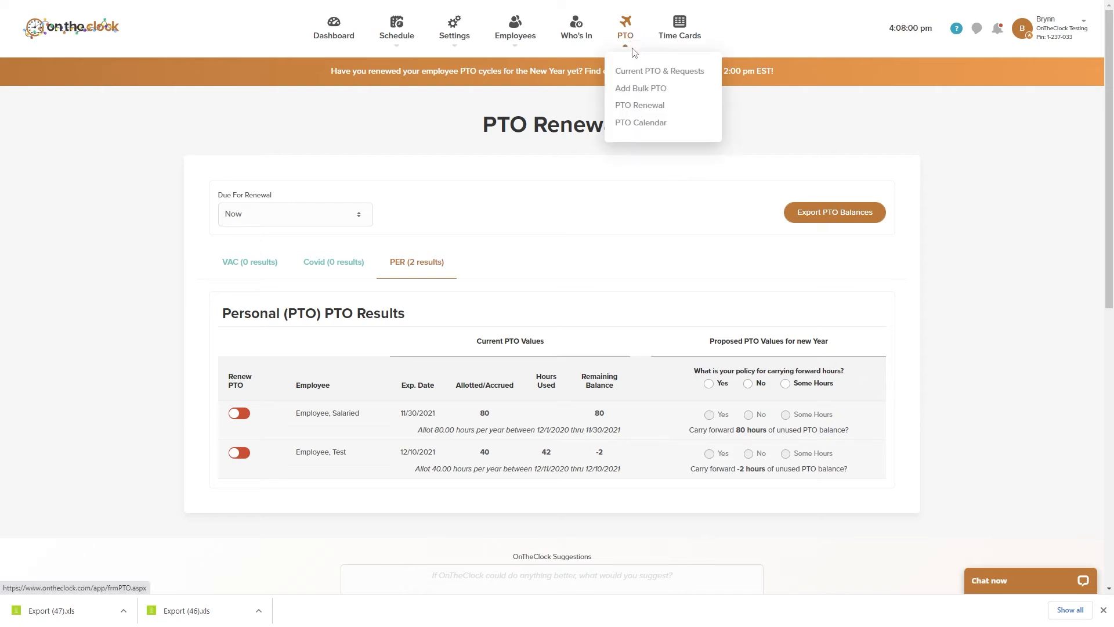
{"action": "left_click", "coordinate": [637, 90]}
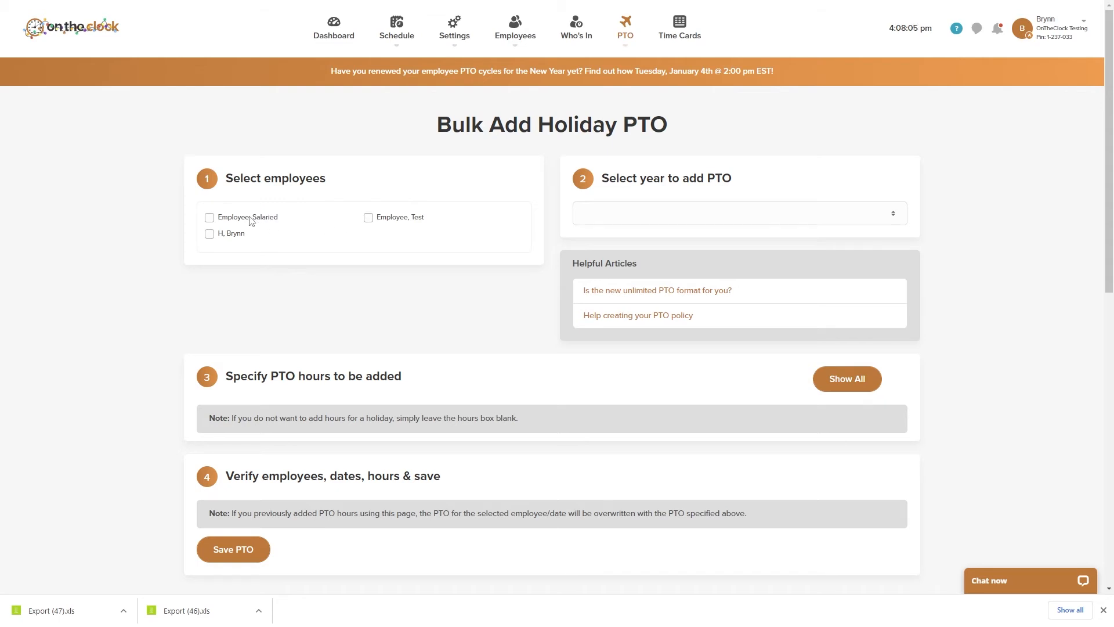
{"action": "left_click", "coordinate": [268, 218]}
{"action": "left_click", "coordinate": [245, 235]}
{"action": "left_click", "coordinate": [369, 218]}
{"action": "left_click", "coordinate": [654, 216]}
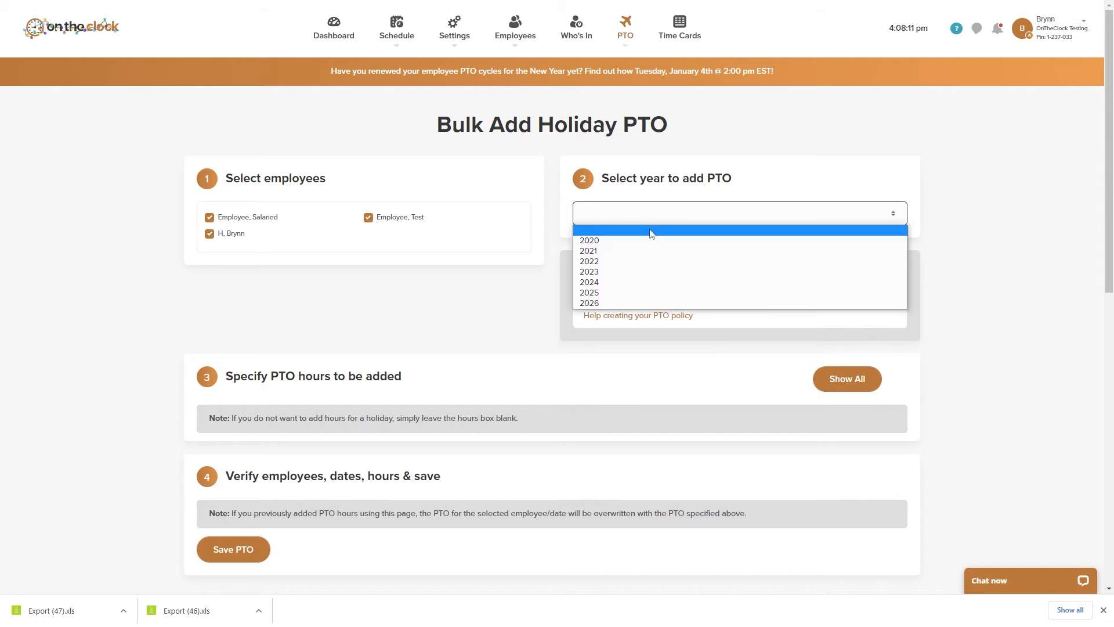
{"action": "left_click", "coordinate": [643, 261]}
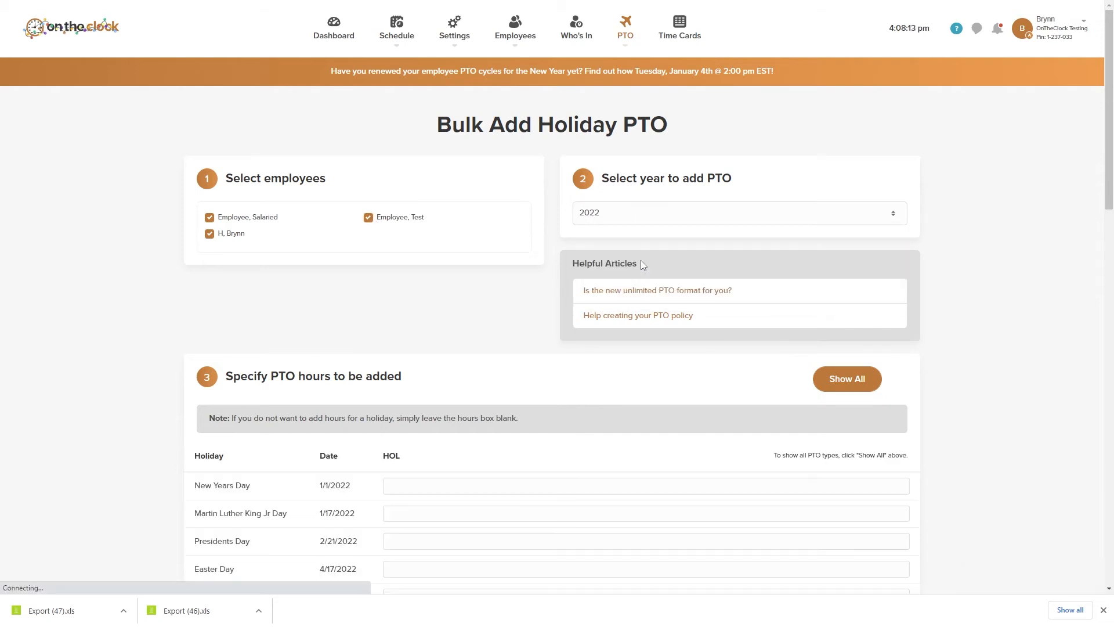
Examine the 2022 holiday list, including the custom date rows and the HOL hours fields.
{"action": "scroll", "coordinate": [600, 311], "scroll_direction": "down", "scroll_amount": 2}
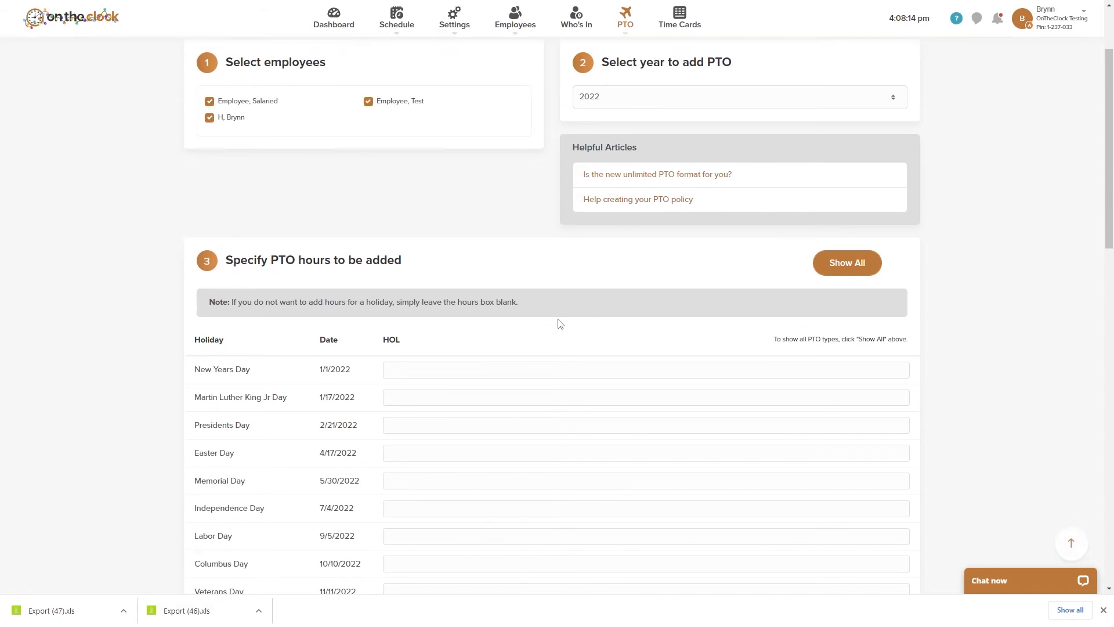
{"action": "scroll", "coordinate": [456, 326], "scroll_direction": "down", "scroll_amount": 1}
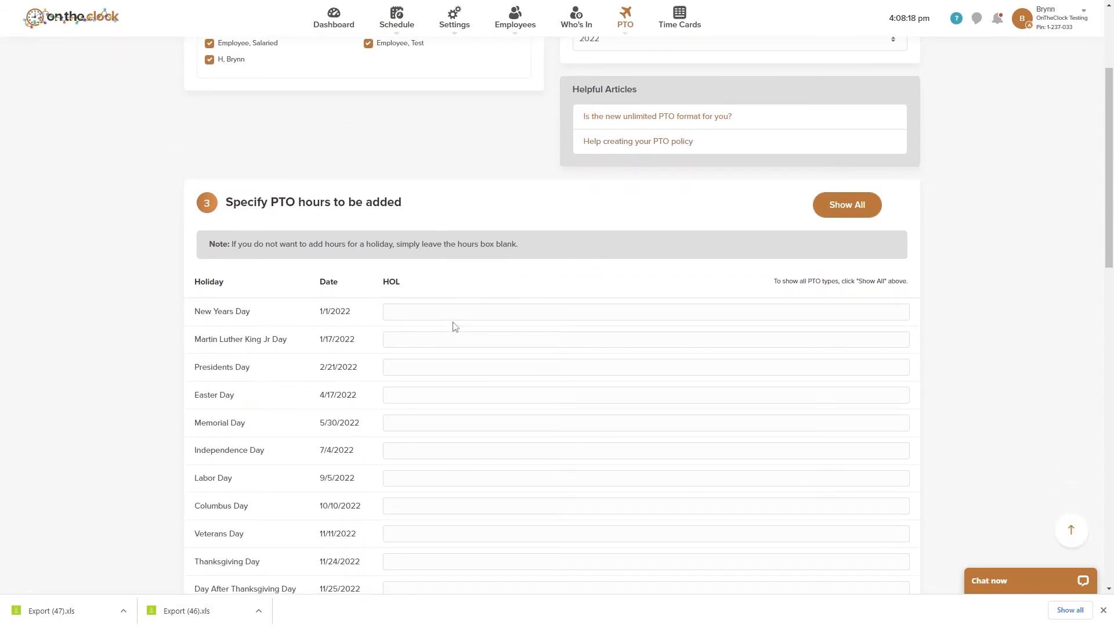
{"action": "scroll", "coordinate": [454, 325], "scroll_direction": "down", "scroll_amount": 1}
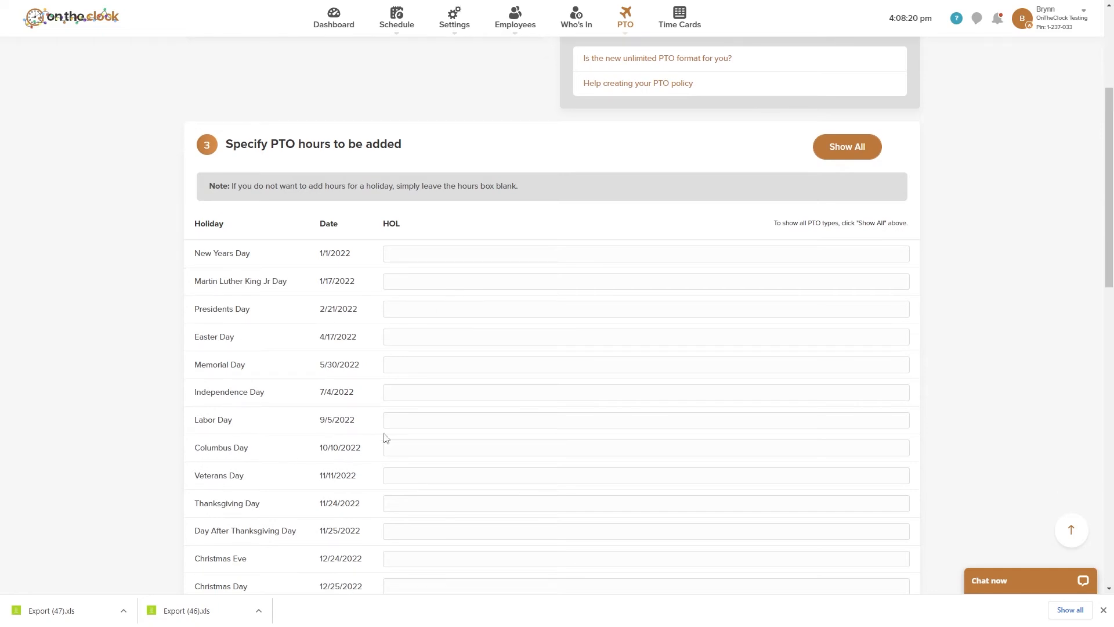
{"action": "scroll", "coordinate": [303, 290], "scroll_direction": "down", "scroll_amount": 2}
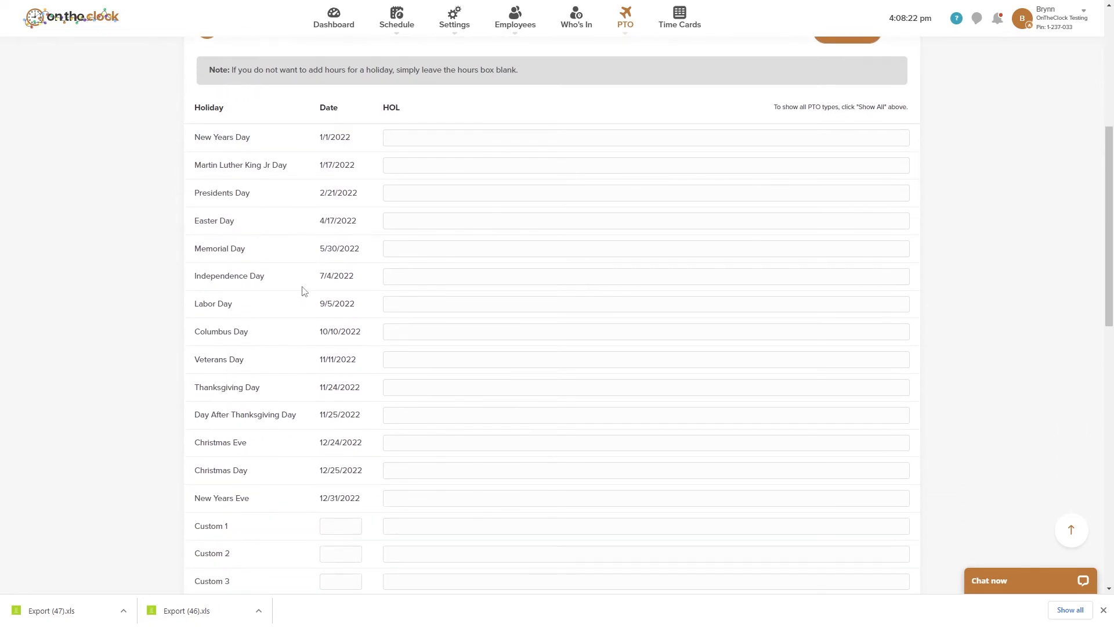
{"action": "scroll", "coordinate": [303, 291], "scroll_direction": "down", "scroll_amount": 1}
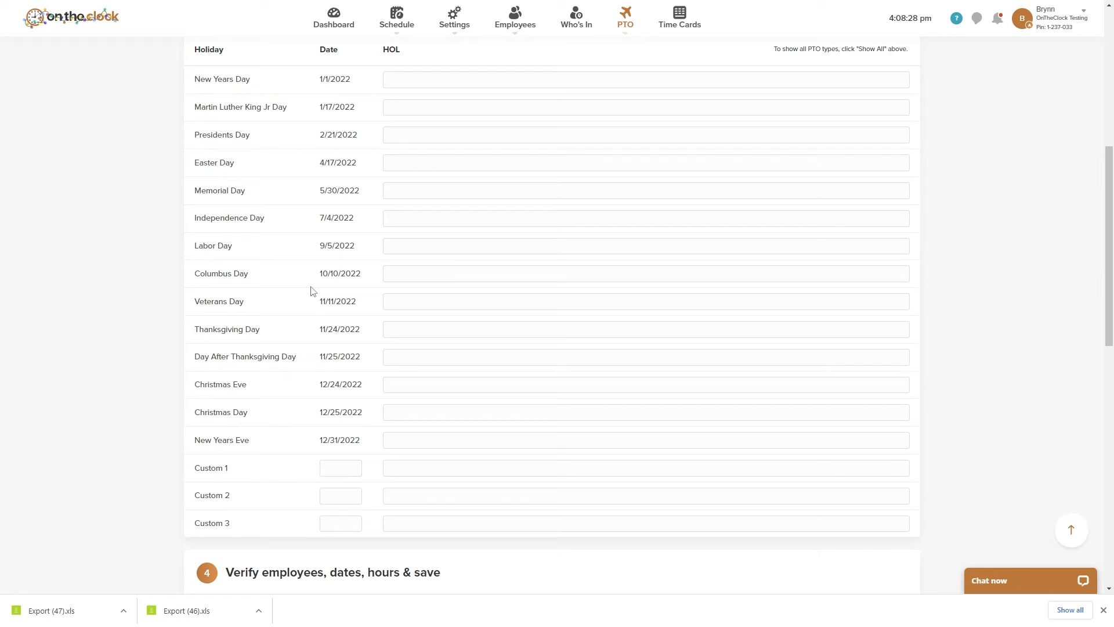
{"action": "left_click", "coordinate": [349, 470]}
{"action": "left_click", "coordinate": [413, 472]}
{"action": "scroll", "coordinate": [413, 472], "scroll_direction": "up", "scroll_amount": 1}
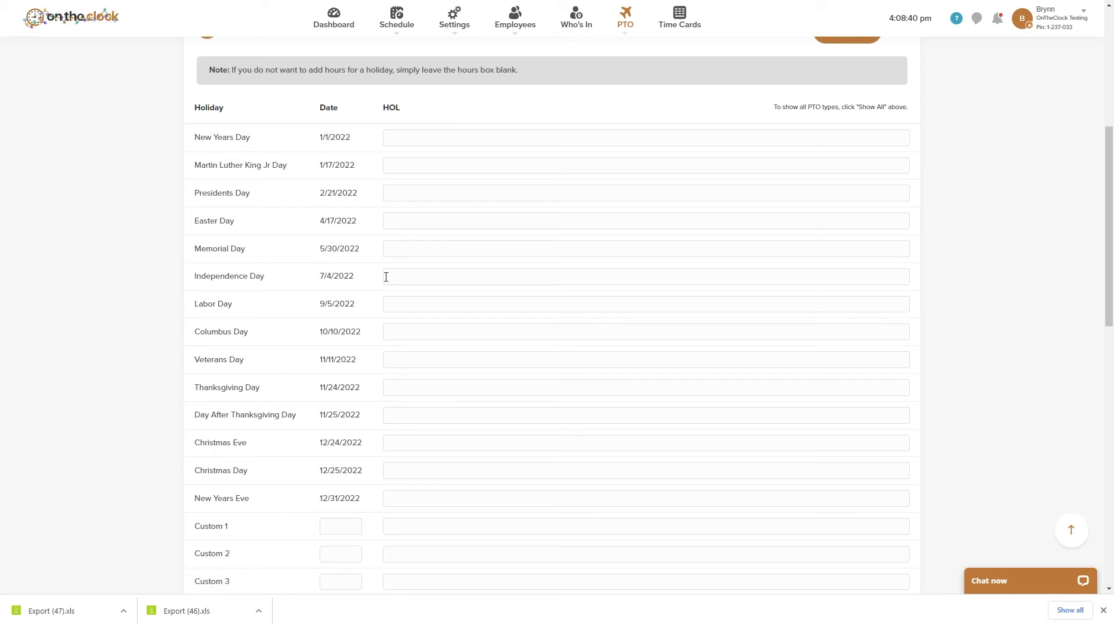
{"action": "left_click", "coordinate": [406, 498]}
Set New Years Day holiday PTO to 8 hours, then save and confirm adding the hours.
{"action": "left_click", "coordinate": [414, 135]}
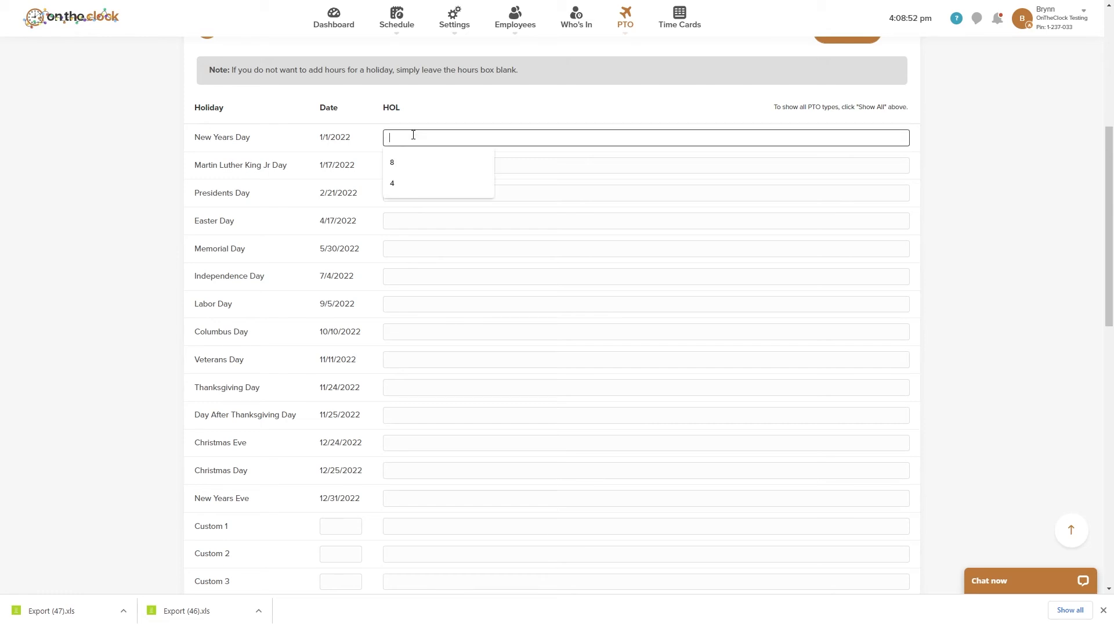
{"action": "type", "text": "8"}
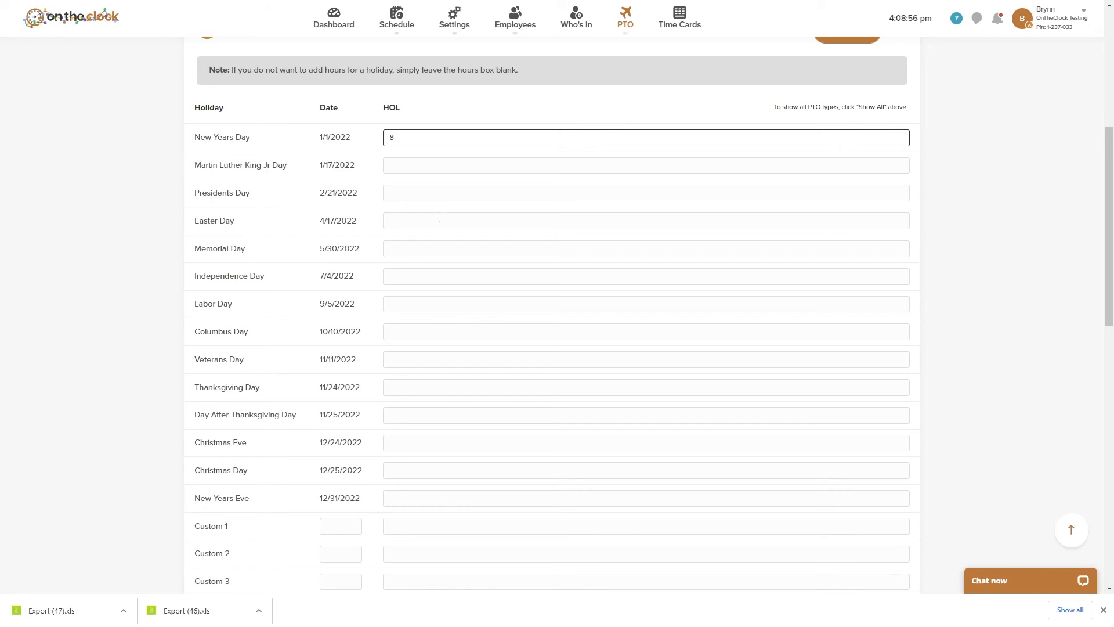
{"action": "scroll", "coordinate": [440, 216], "scroll_direction": "down", "scroll_amount": 4}
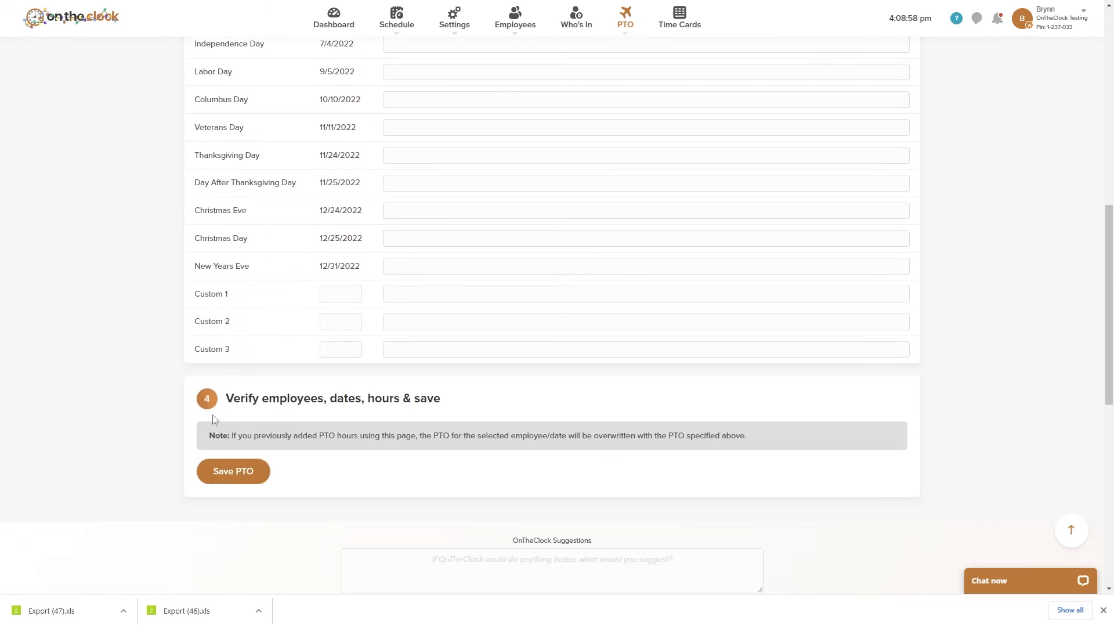
{"action": "scroll", "coordinate": [541, 352], "scroll_direction": "up", "scroll_amount": 3}
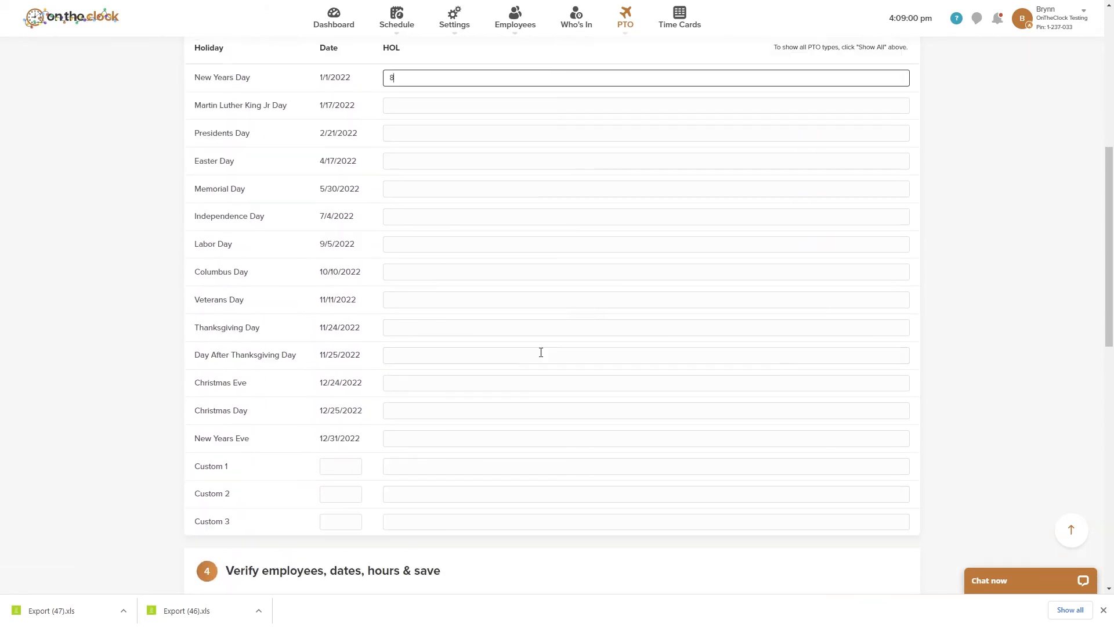
{"action": "scroll", "coordinate": [541, 352], "scroll_direction": "up", "scroll_amount": 6}
{"action": "scroll", "coordinate": [438, 373], "scroll_direction": "down", "scroll_amount": 9}
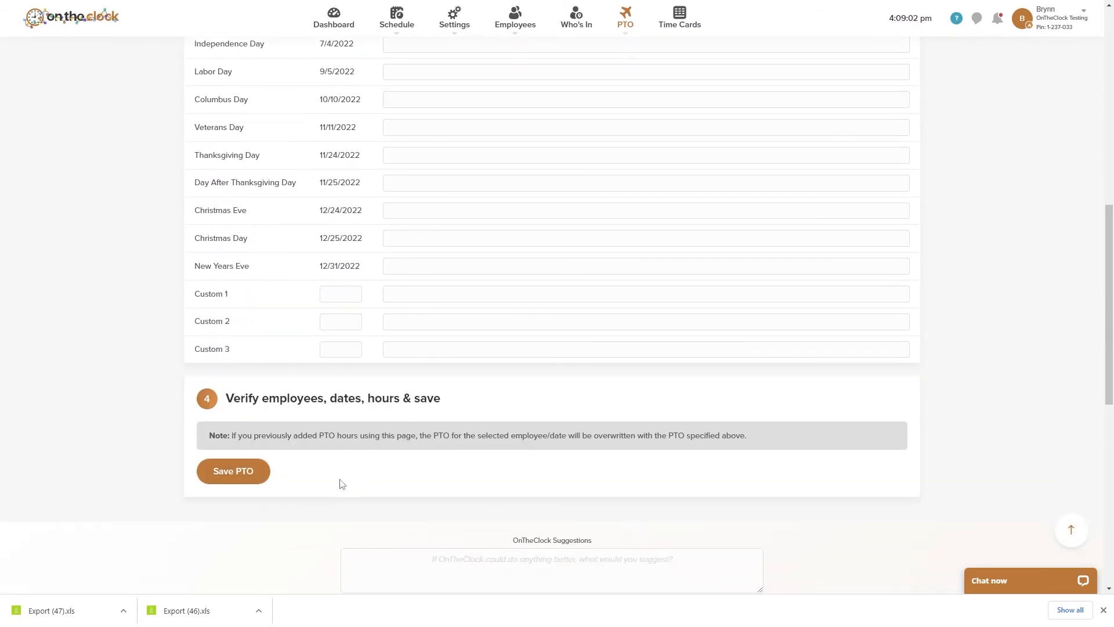
{"action": "left_click", "coordinate": [248, 483]}
{"action": "left_click", "coordinate": [624, 55]}
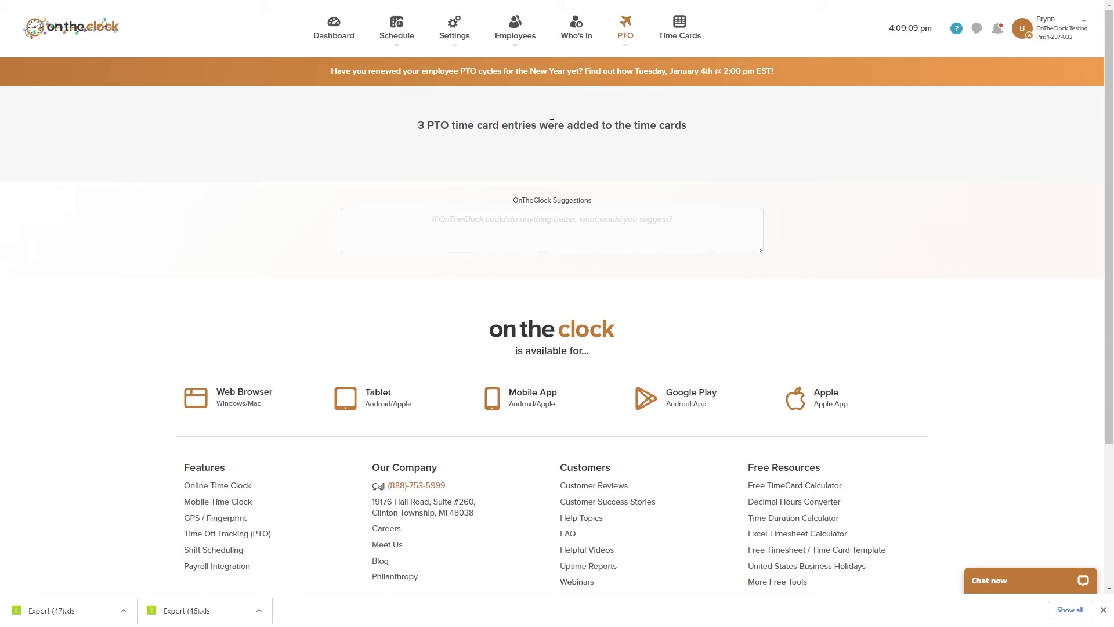
Check the time cards for the bulk-added holiday entries on 01/01/22.
{"action": "left_click", "coordinate": [682, 37]}
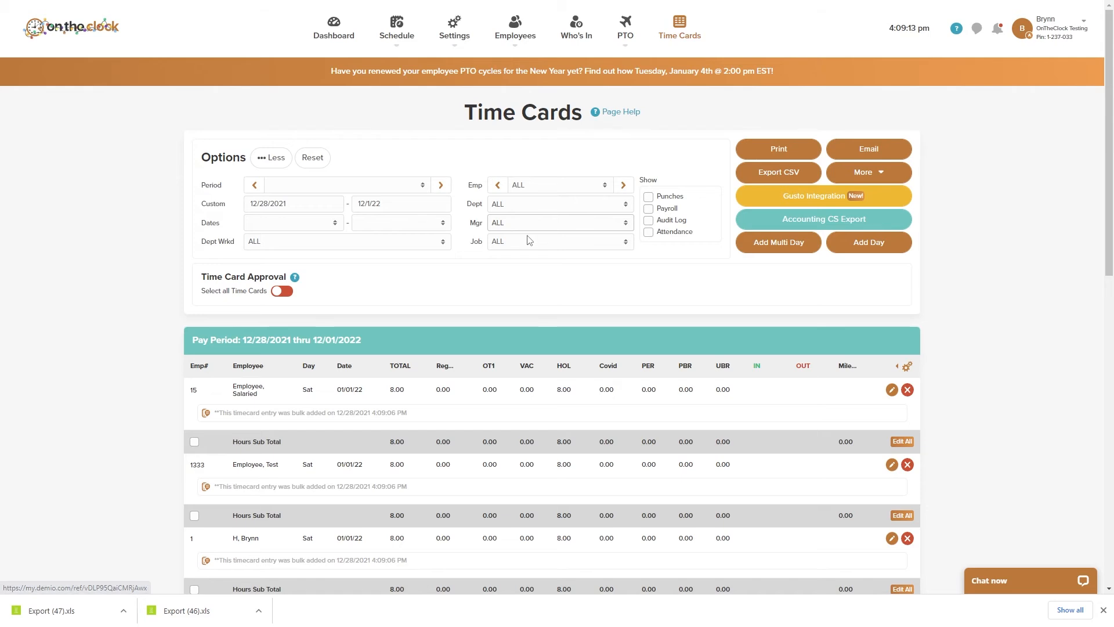
{"action": "scroll", "coordinate": [443, 247], "scroll_direction": "down", "scroll_amount": 2}
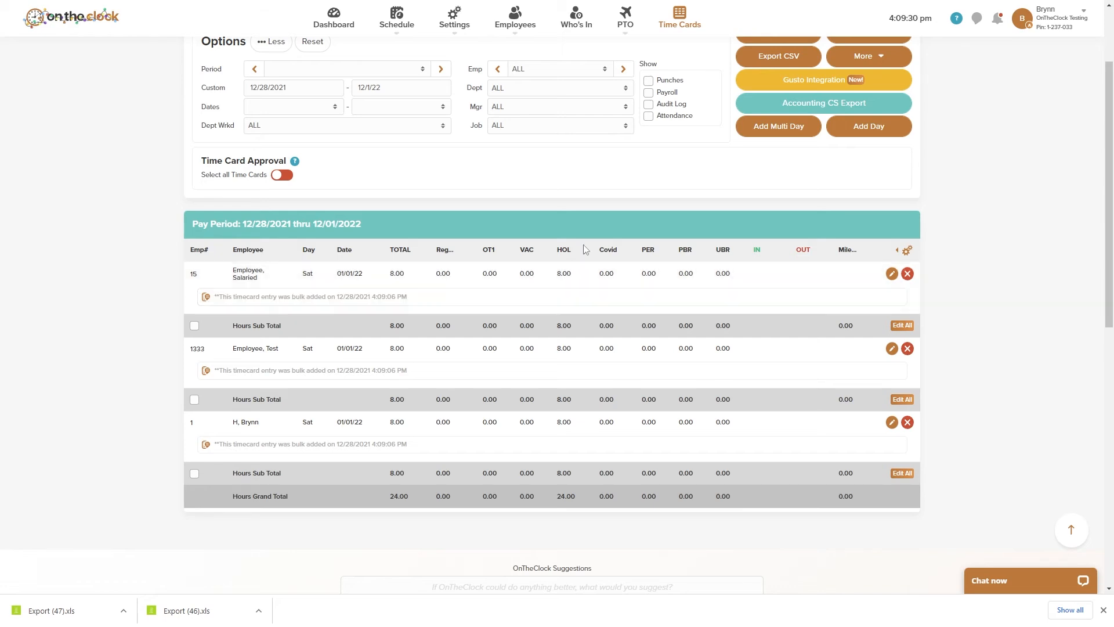
Start another bulk holiday PTO entry for only the last listed employee for the year 2022.
{"action": "left_click", "coordinate": [637, 20]}
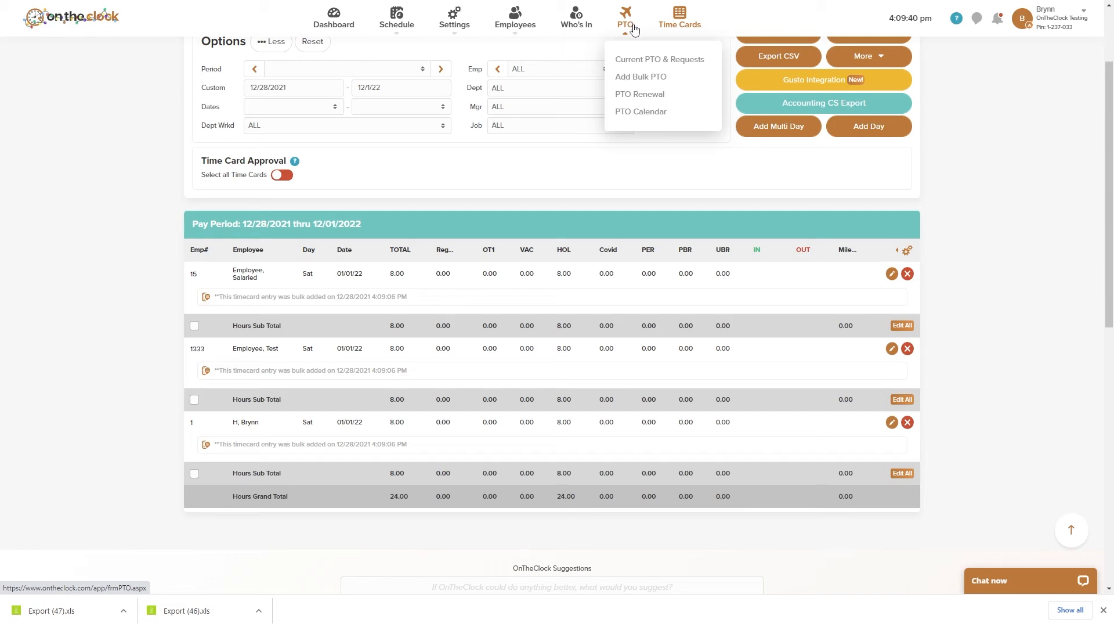
{"action": "left_click", "coordinate": [638, 86]}
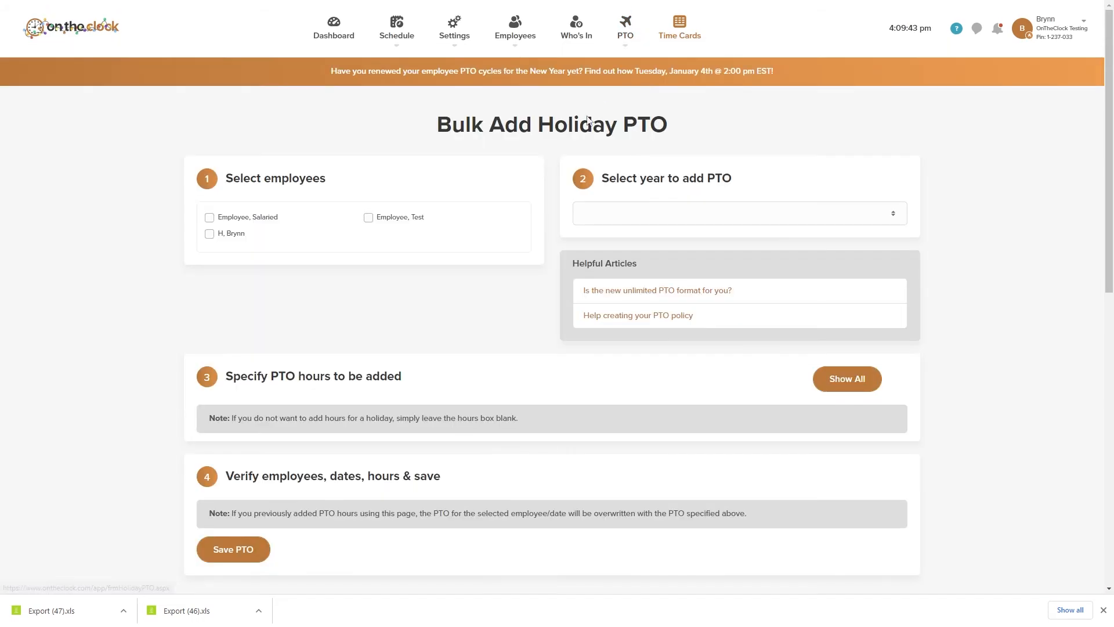
{"action": "left_click", "coordinate": [237, 234]}
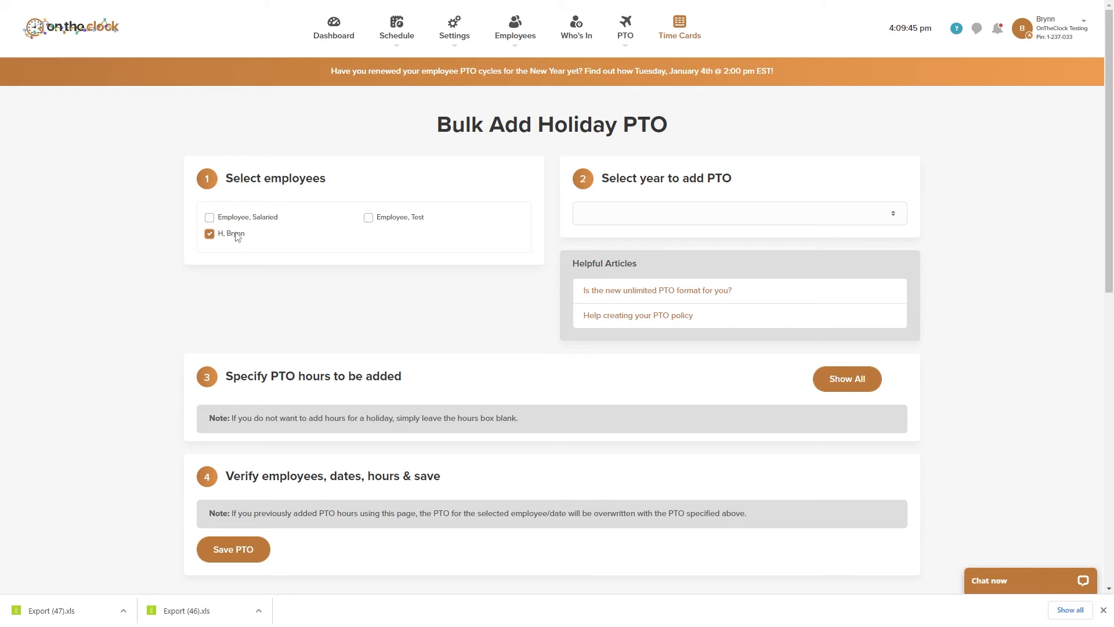
{"action": "left_click", "coordinate": [660, 221]}
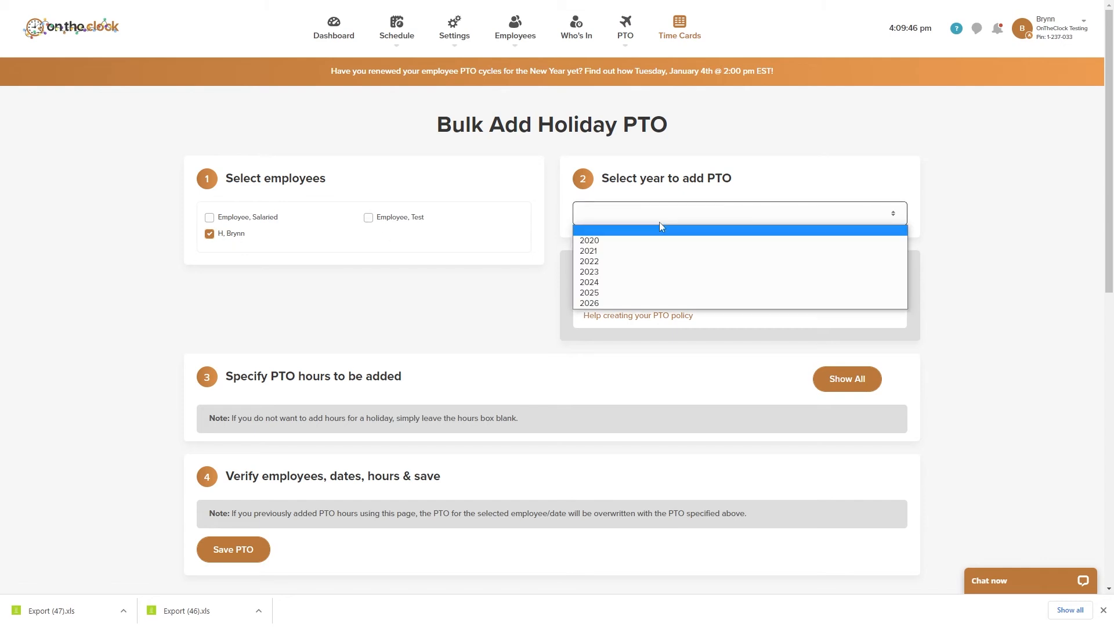
{"action": "left_click", "coordinate": [655, 261]}
Set Memorial Day holiday PTO to 4 hours for the selected employee, then save and confirm adding the hours.
{"action": "scroll", "coordinate": [519, 303], "scroll_direction": "down", "scroll_amount": 1}
{"action": "scroll", "coordinate": [520, 304], "scroll_direction": "down", "scroll_amount": 3}
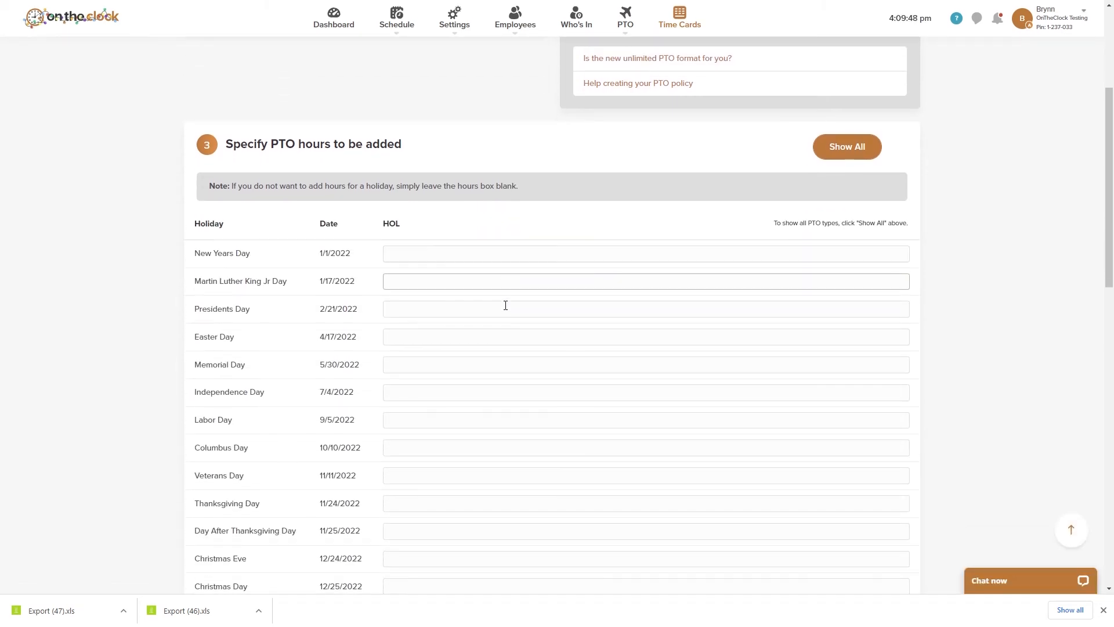
{"action": "left_click", "coordinate": [418, 365]}
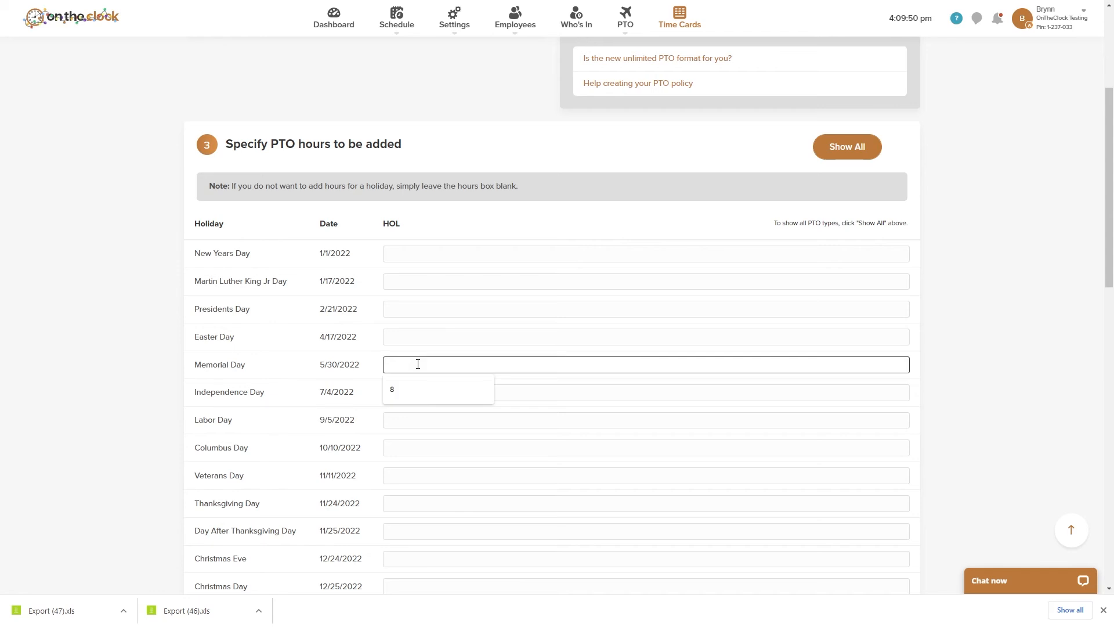
{"action": "type", "text": "4"}
{"action": "scroll", "coordinate": [696, 308], "scroll_direction": "down", "scroll_amount": 5}
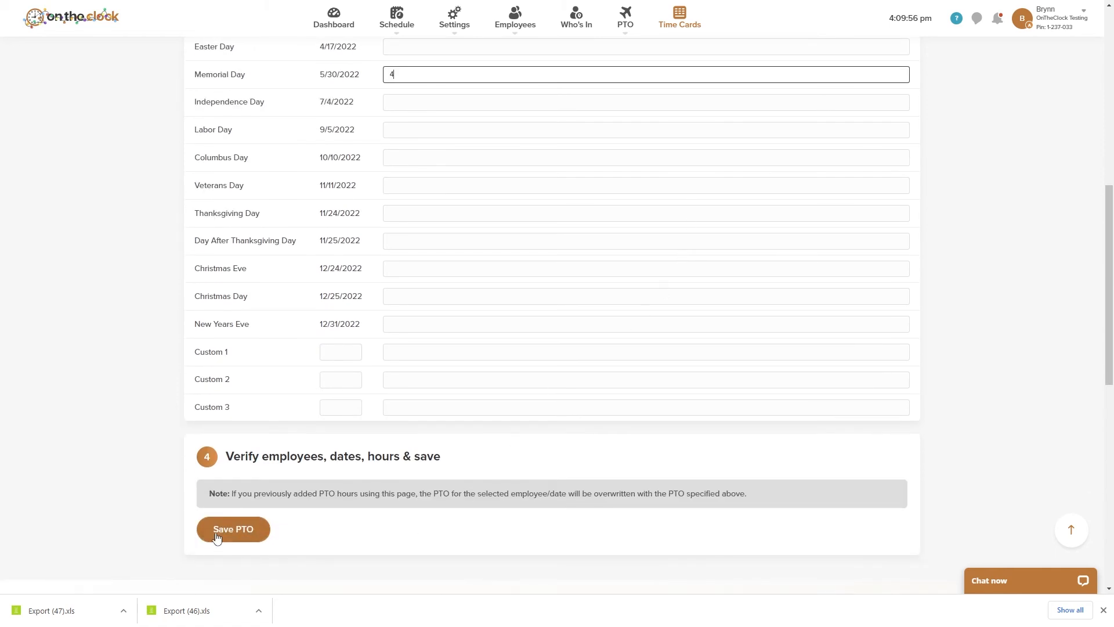
{"action": "left_click", "coordinate": [213, 538]}
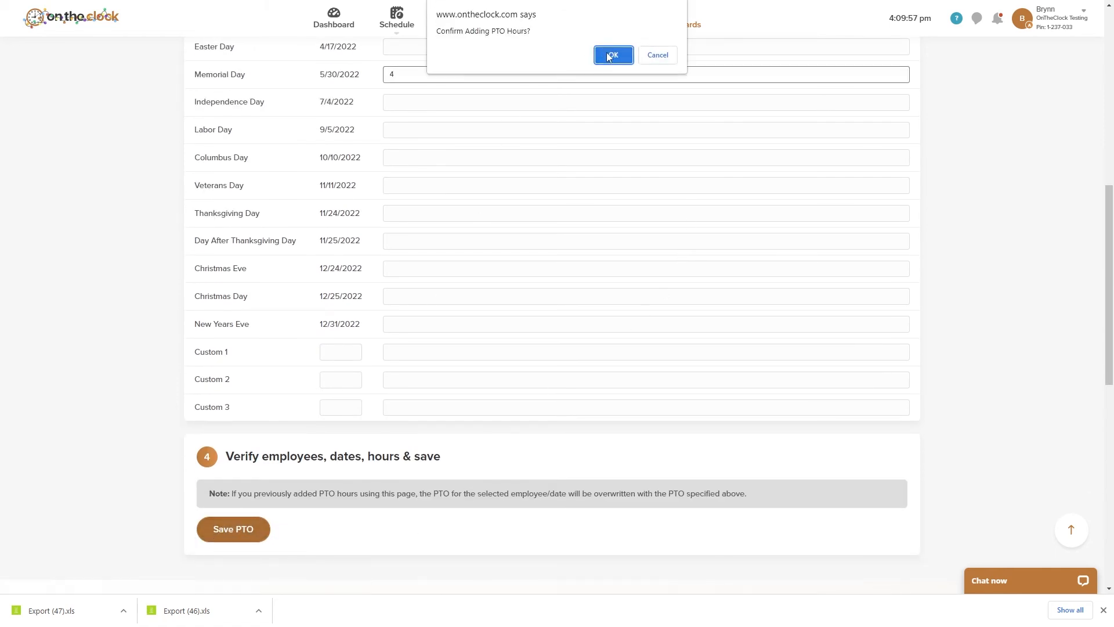
{"action": "left_click", "coordinate": [608, 56]}
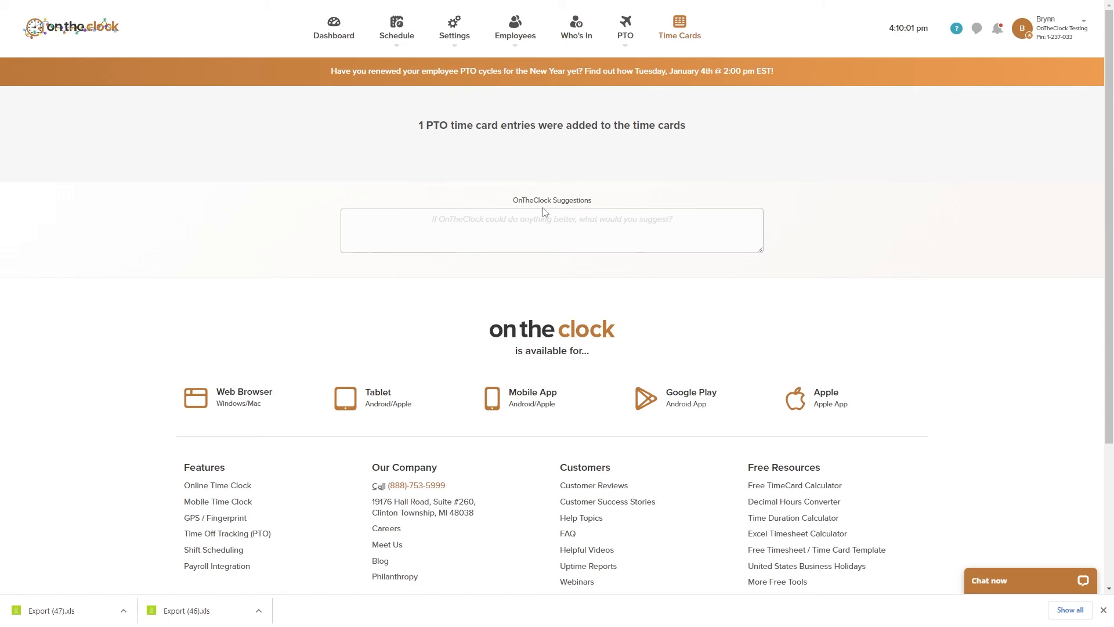
Start another bulk holiday PTO entry for the salaried and test employees for the year 2022.
{"action": "mouse_move", "coordinate": [626, 29]}
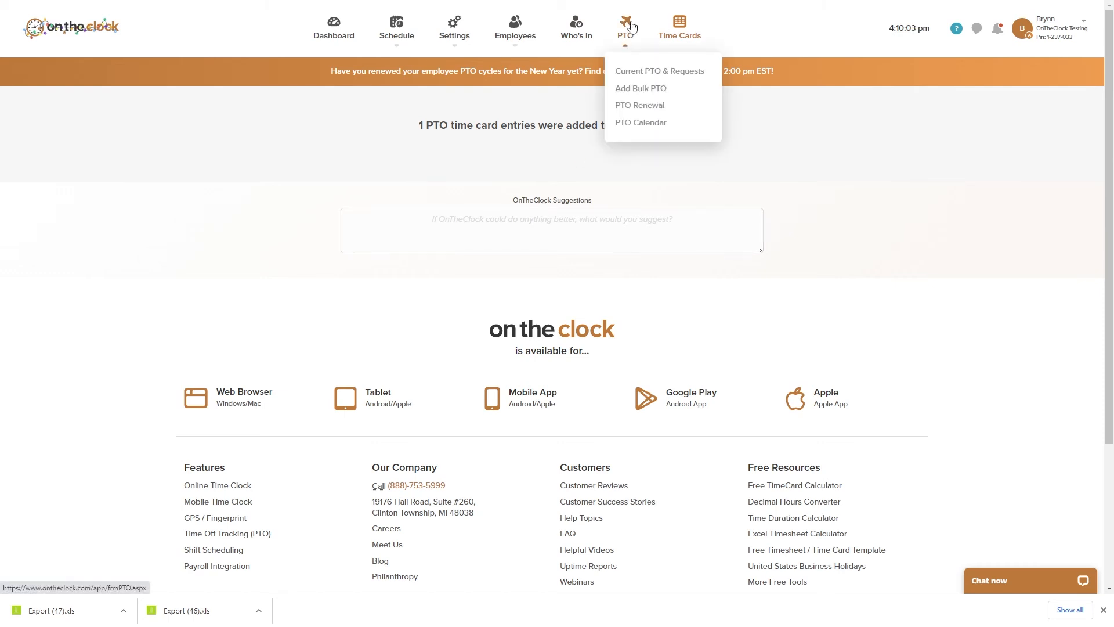
{"action": "left_click", "coordinate": [631, 88]}
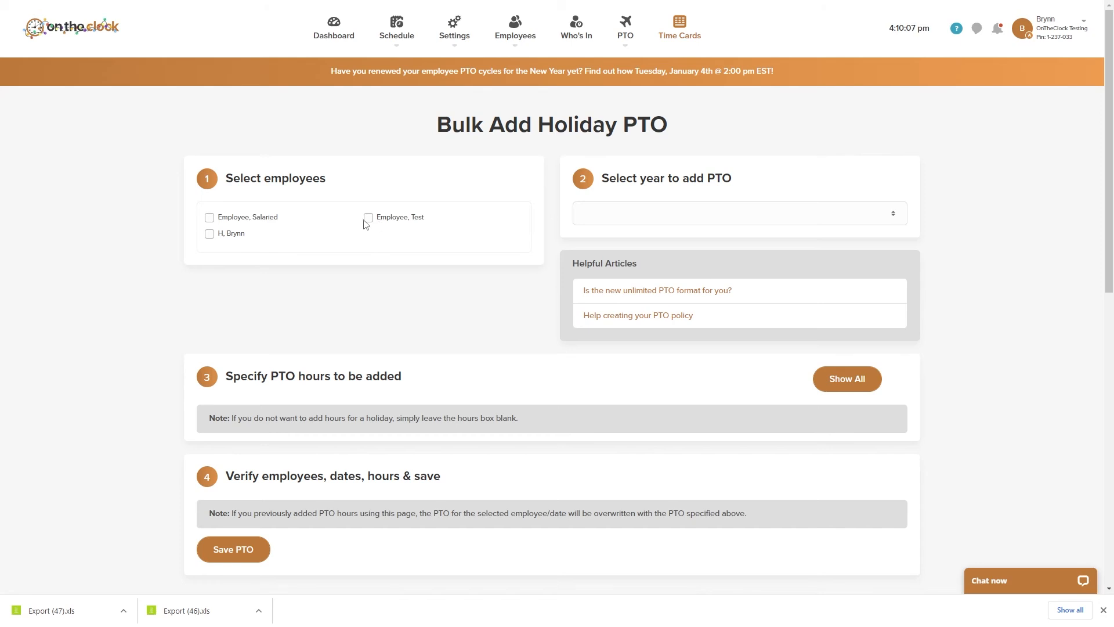
{"action": "left_click", "coordinate": [248, 221]}
{"action": "left_click", "coordinate": [415, 219]}
{"action": "left_click", "coordinate": [612, 216]}
{"action": "left_click", "coordinate": [611, 262]}
{"action": "scroll", "coordinate": [565, 390], "scroll_direction": "down", "scroll_amount": 3}
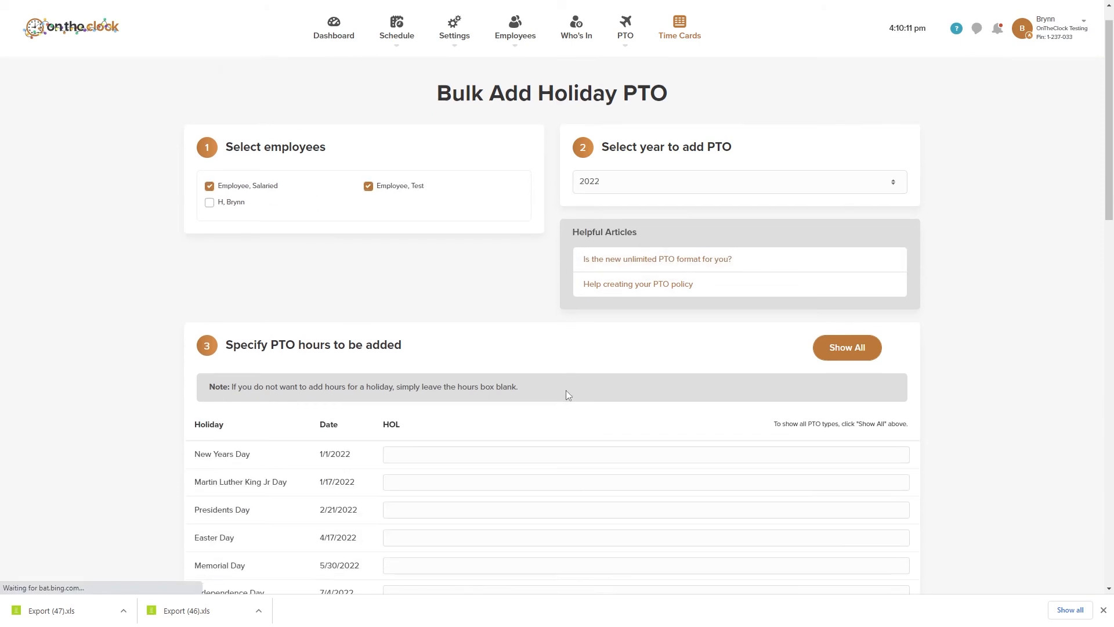
Set Memorial Day holiday PTO to 8 hours for both selected employees, then save and confirm adding the hours.
{"action": "left_click", "coordinate": [386, 423]}
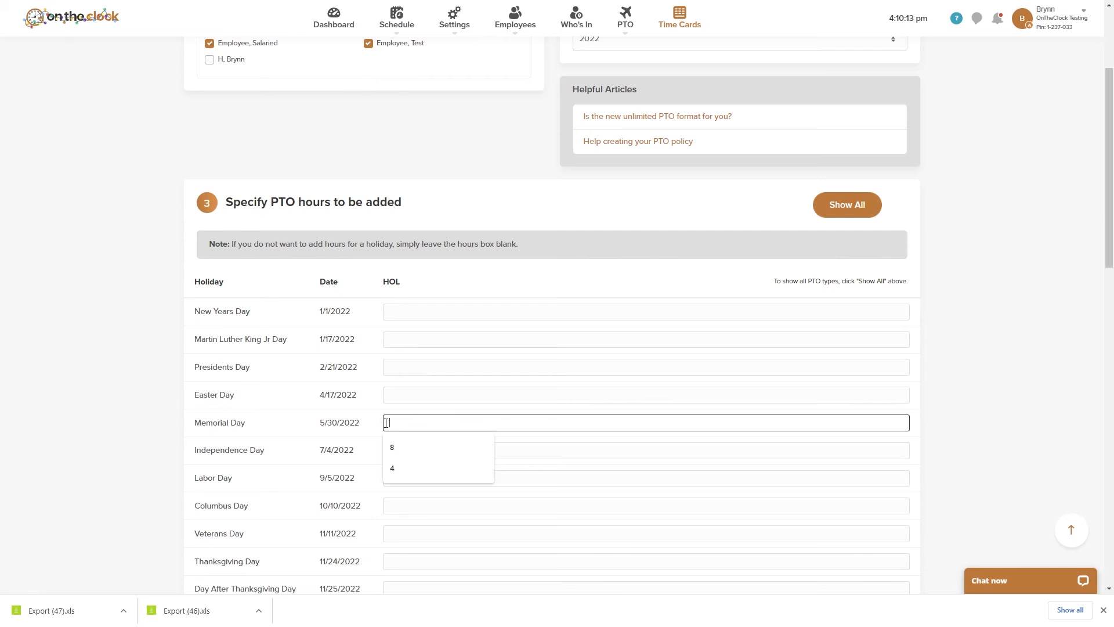
{"action": "type", "text": "8"}
{"action": "scroll", "coordinate": [419, 402], "scroll_direction": "down", "scroll_amount": 6}
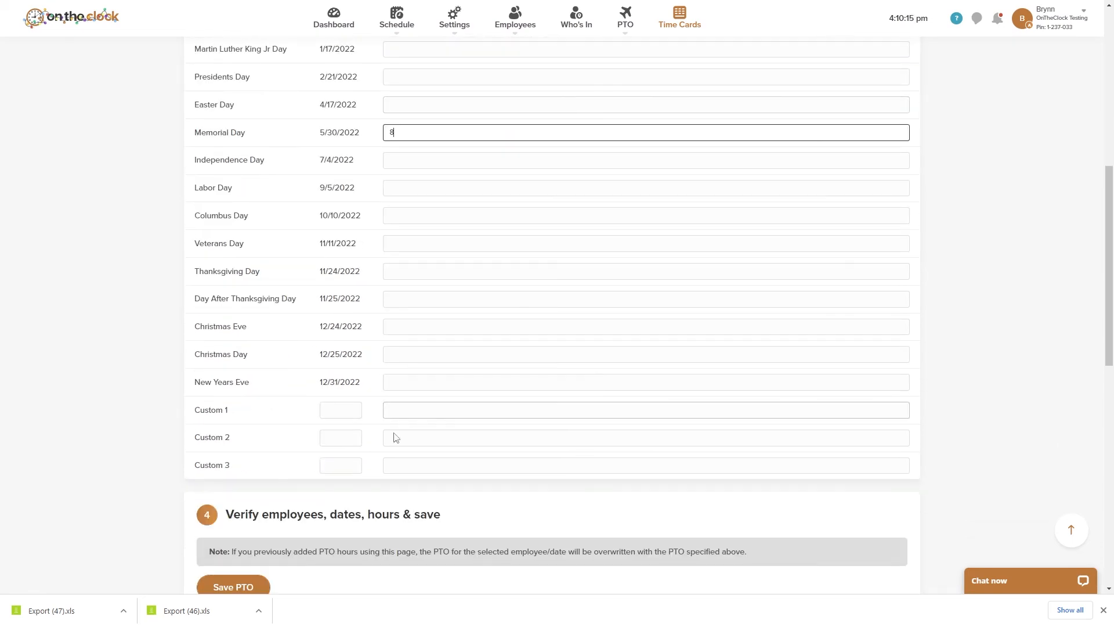
{"action": "left_click", "coordinate": [235, 529]}
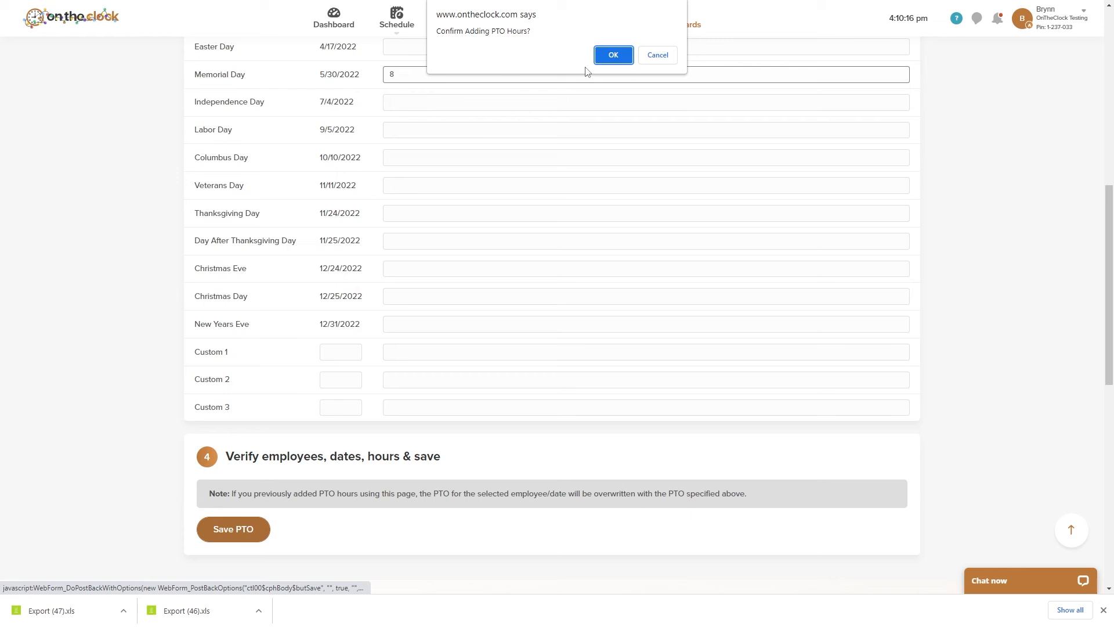
{"action": "left_click", "coordinate": [598, 59]}
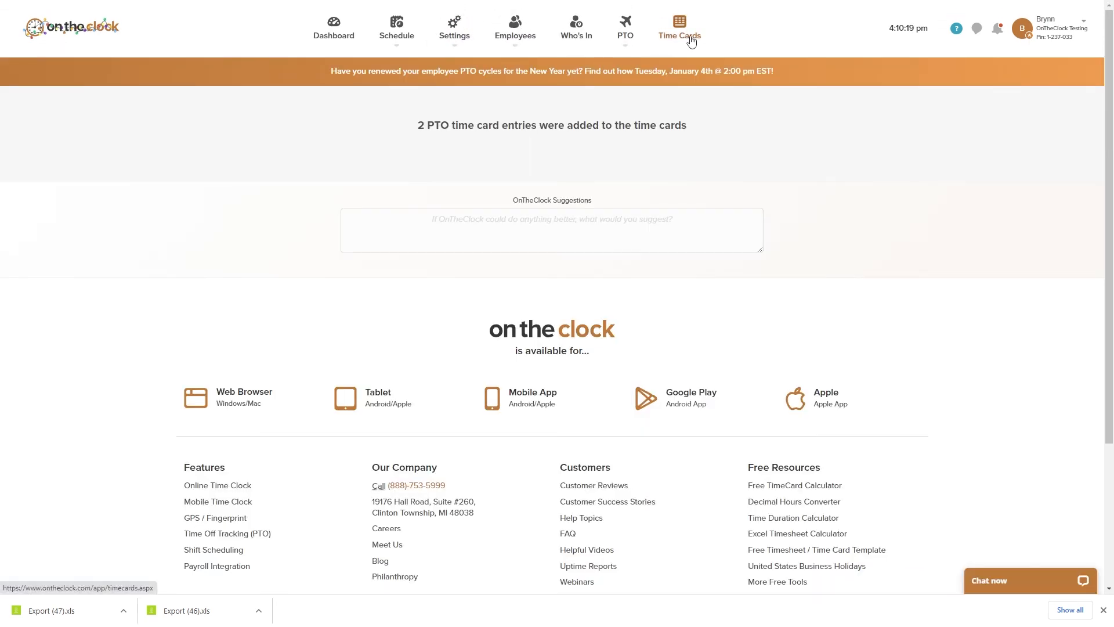
Check the time cards through 12/1/22 for all employees' bulk-added Memorial Day entries and their notes.
{"action": "left_click", "coordinate": [685, 41]}
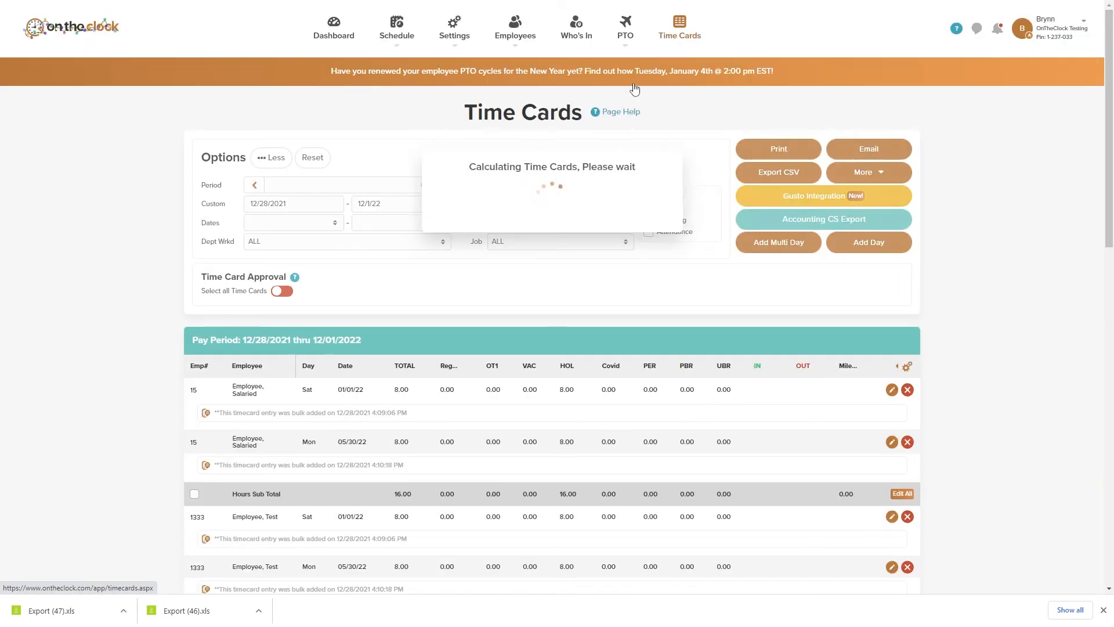
{"action": "left_click_drag", "start_coordinate": [395, 207], "coordinate": [374, 206]}
{"action": "left_click", "coordinate": [392, 204]}
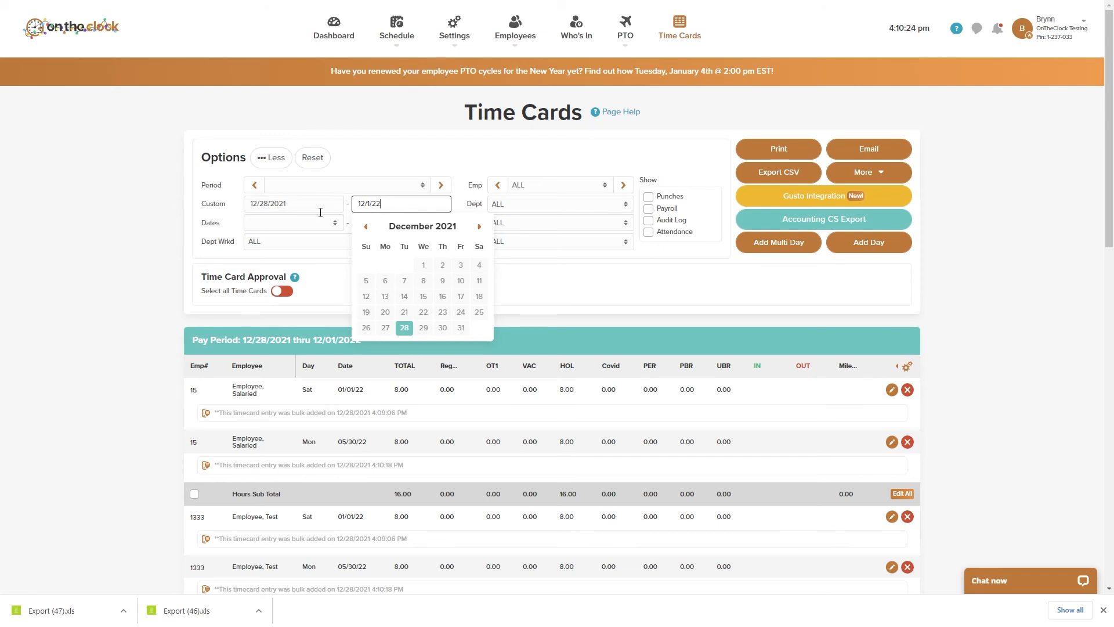
{"action": "scroll", "coordinate": [359, 212], "scroll_direction": "down", "scroll_amount": 1}
{"action": "left_click", "coordinate": [562, 238]}
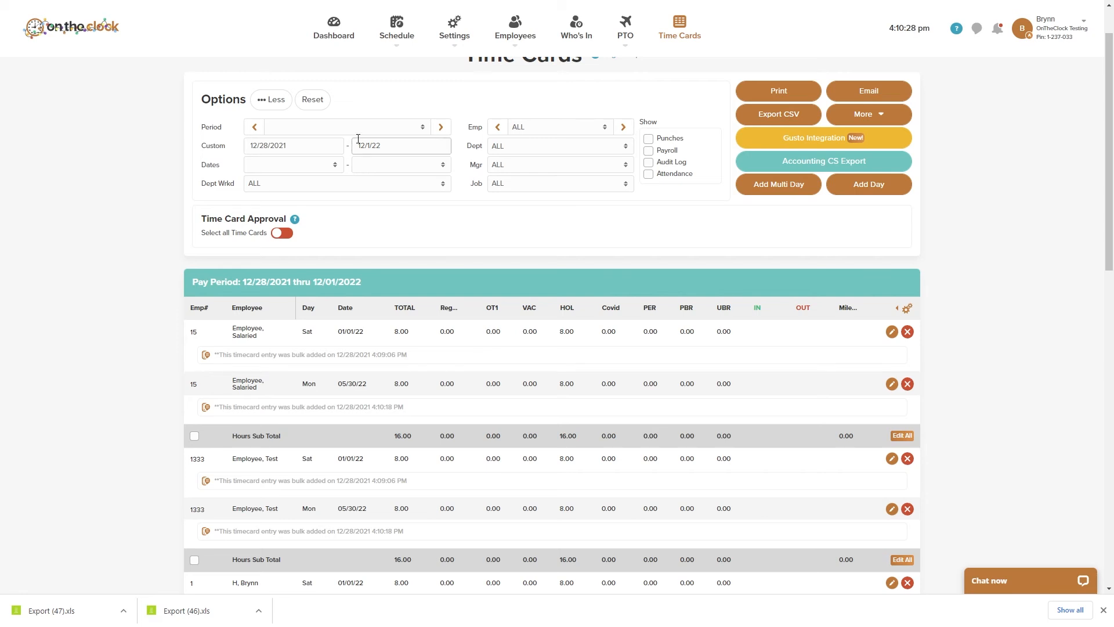
{"action": "scroll", "coordinate": [368, 188], "scroll_direction": "down", "scroll_amount": 3}
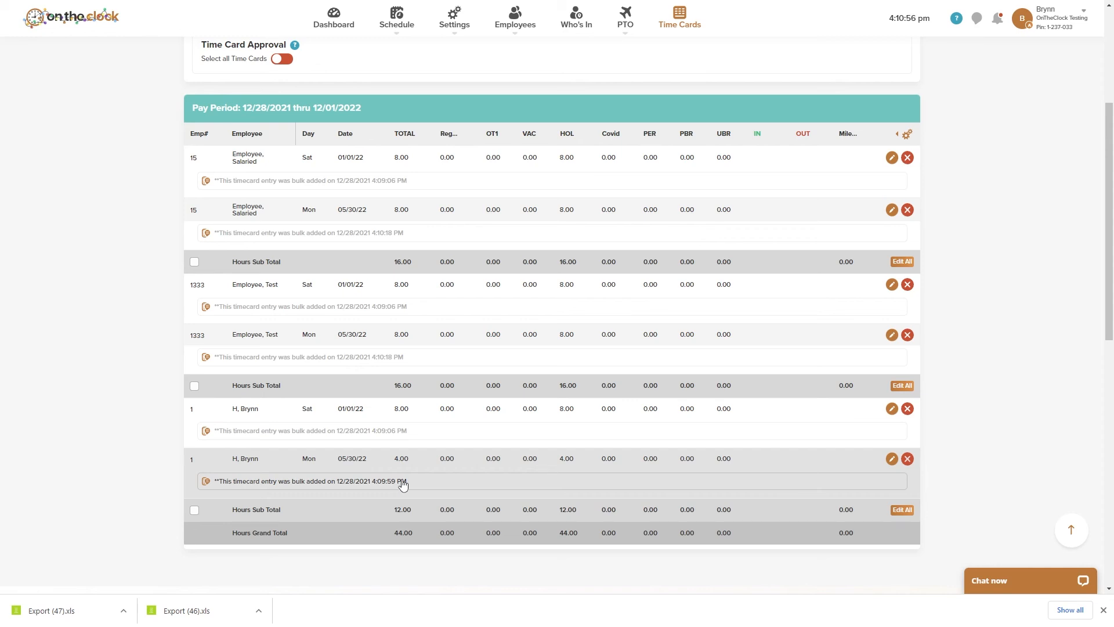
Replace the time card note on the last listed employee's 05/30/22 entry with "BH updated on 12/28/21" and save it.
{"action": "left_click", "coordinate": [437, 483]}
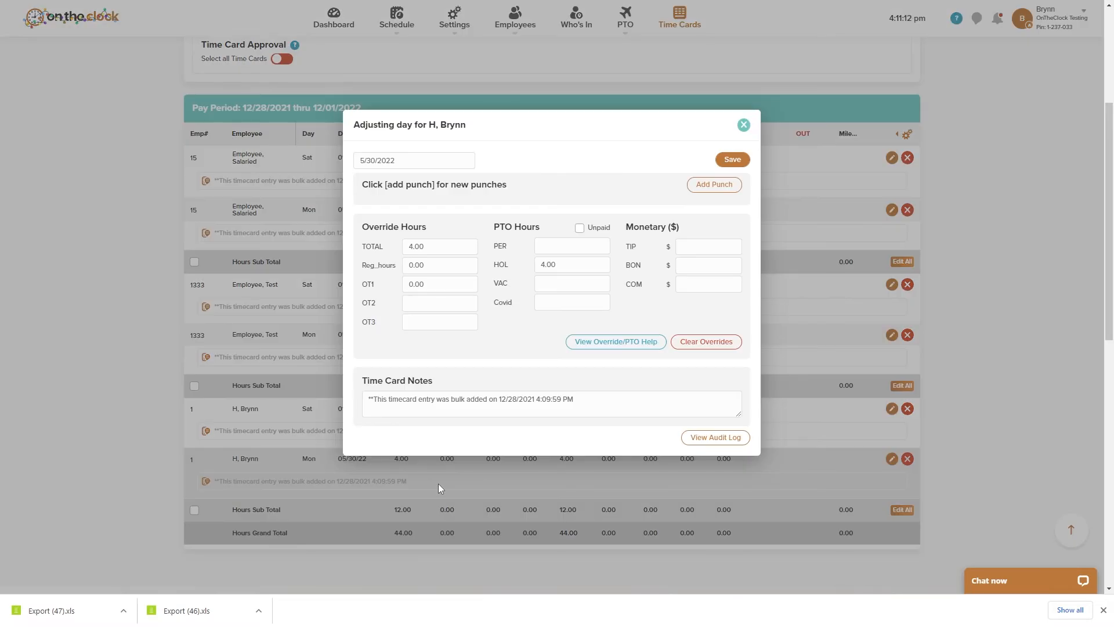
{"action": "left_click", "coordinate": [408, 399]}
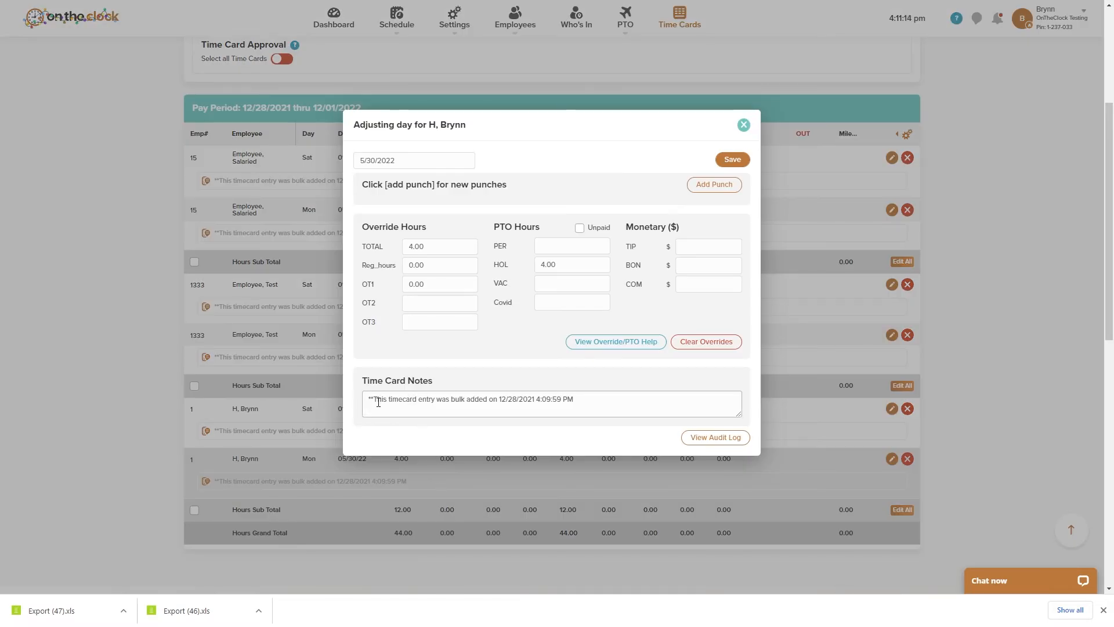
{"action": "left_click_drag", "start_coordinate": [369, 400], "coordinate": [667, 411]}
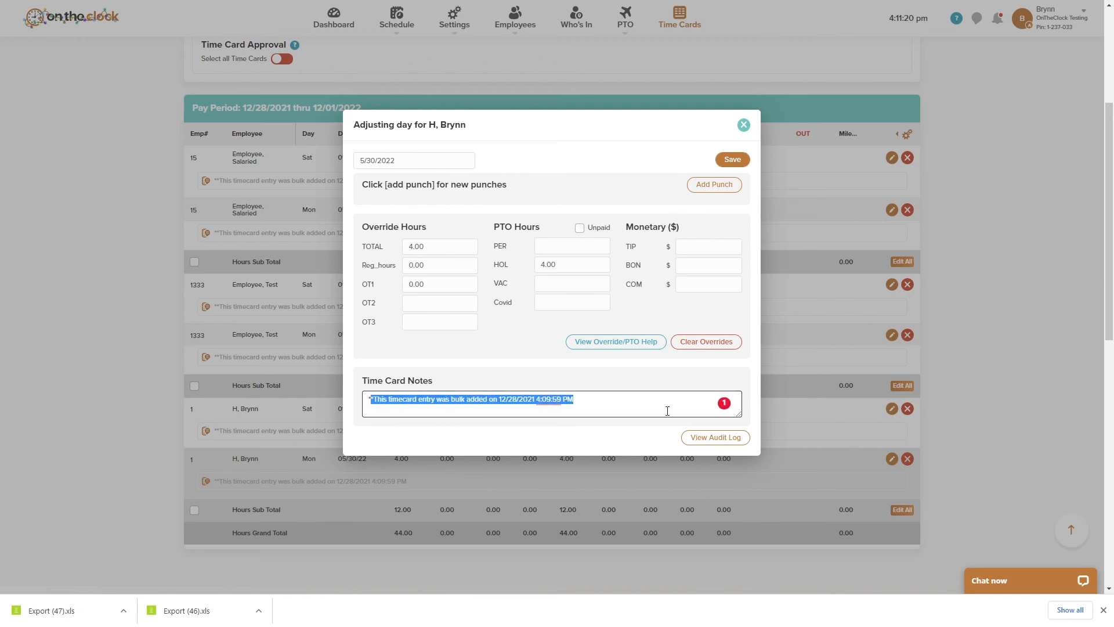
{"action": "key", "text": "BackSpace"}
{"action": "type", "text": "BH"}
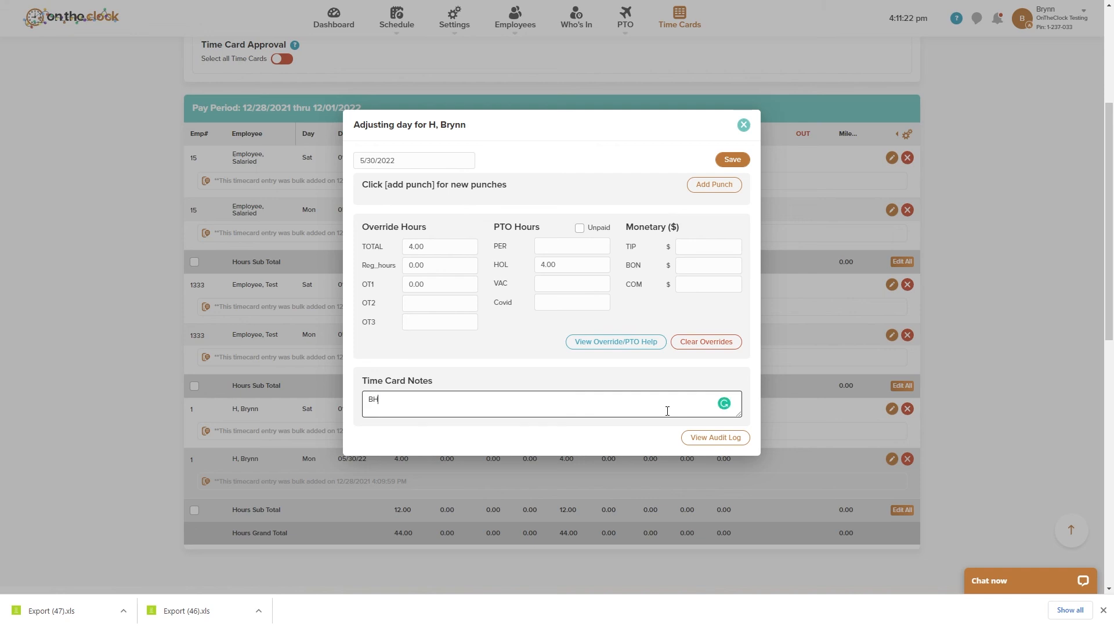
{"action": "type", "text": " updated on 12/28/21"}
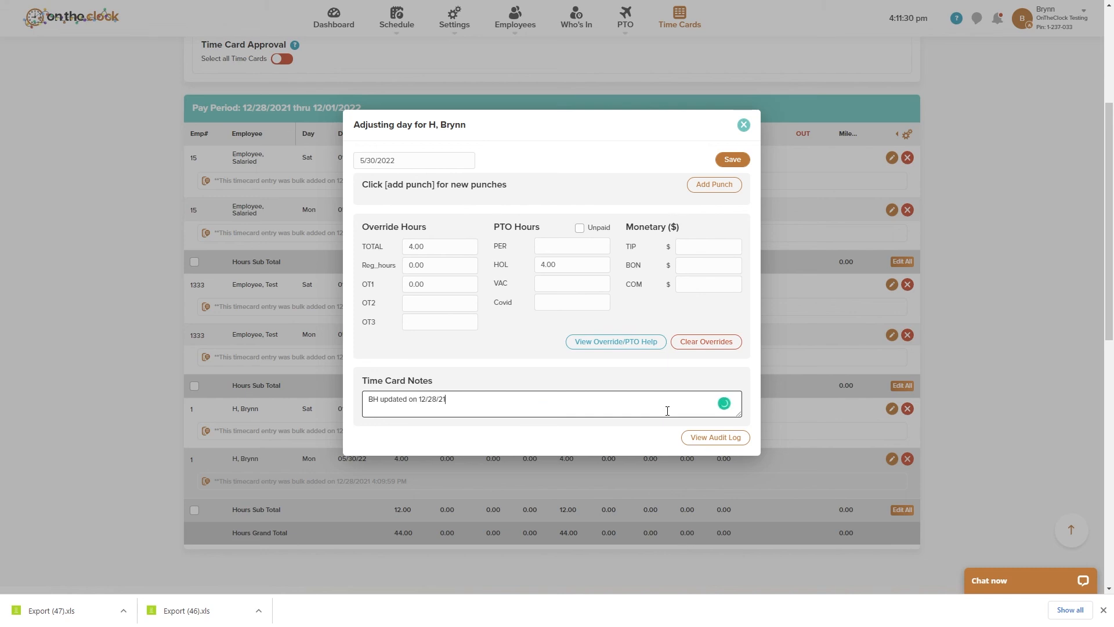
{"action": "left_click", "coordinate": [733, 159]}
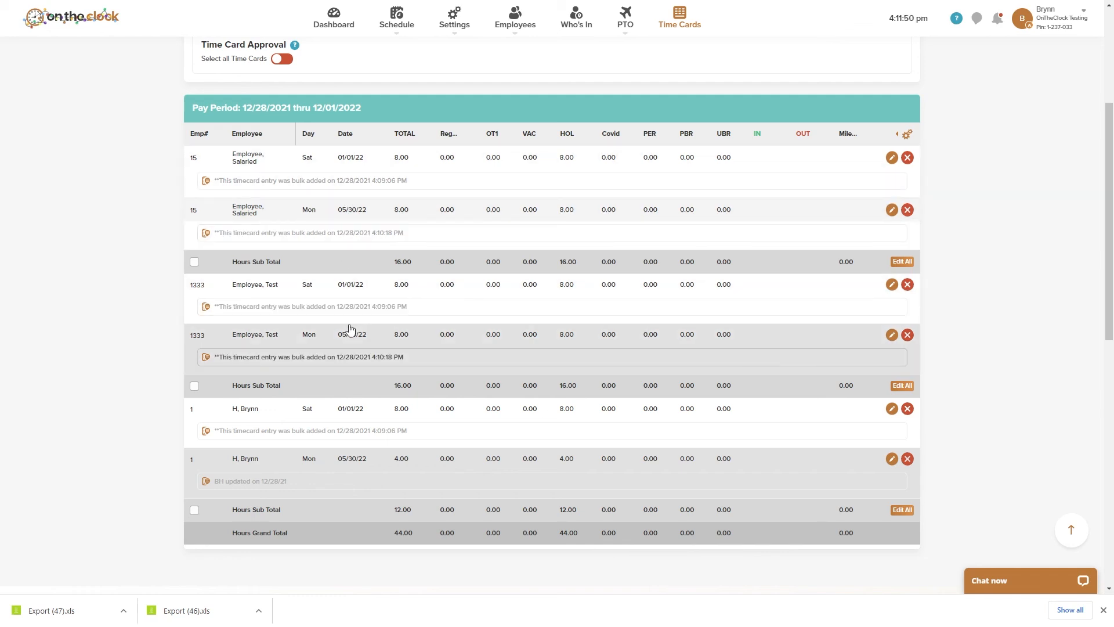
Dismiss the browser's downloads bar and browse the upcoming and on-demand webinars on the Webinars page.
{"action": "scroll", "coordinate": [354, 329], "scroll_direction": "up", "scroll_amount": 5}
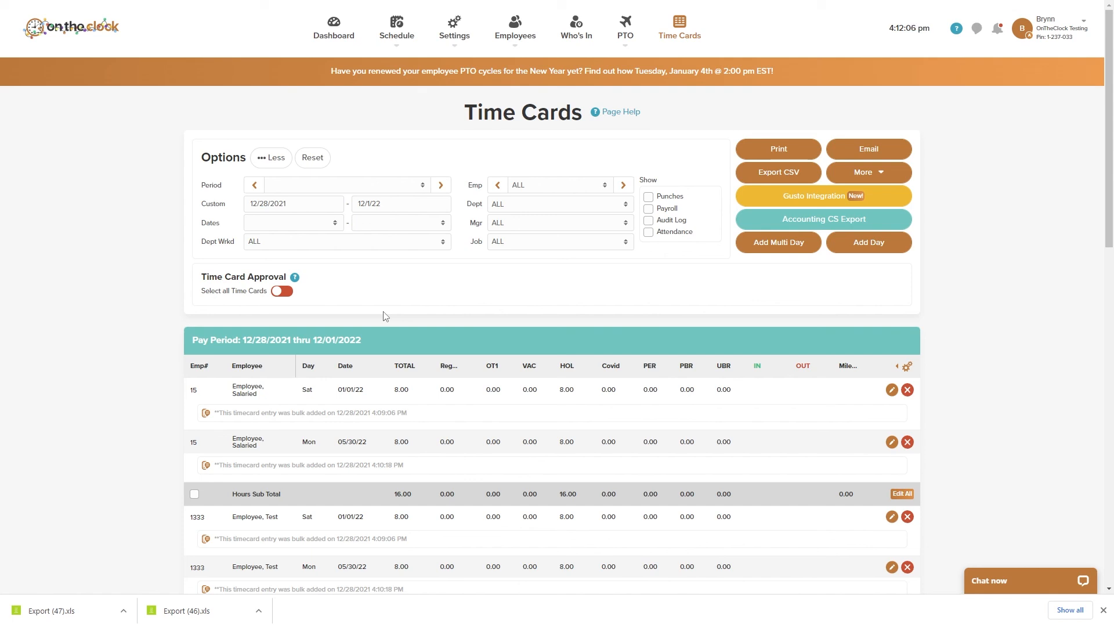
{"action": "left_click", "coordinate": [1104, 610]}
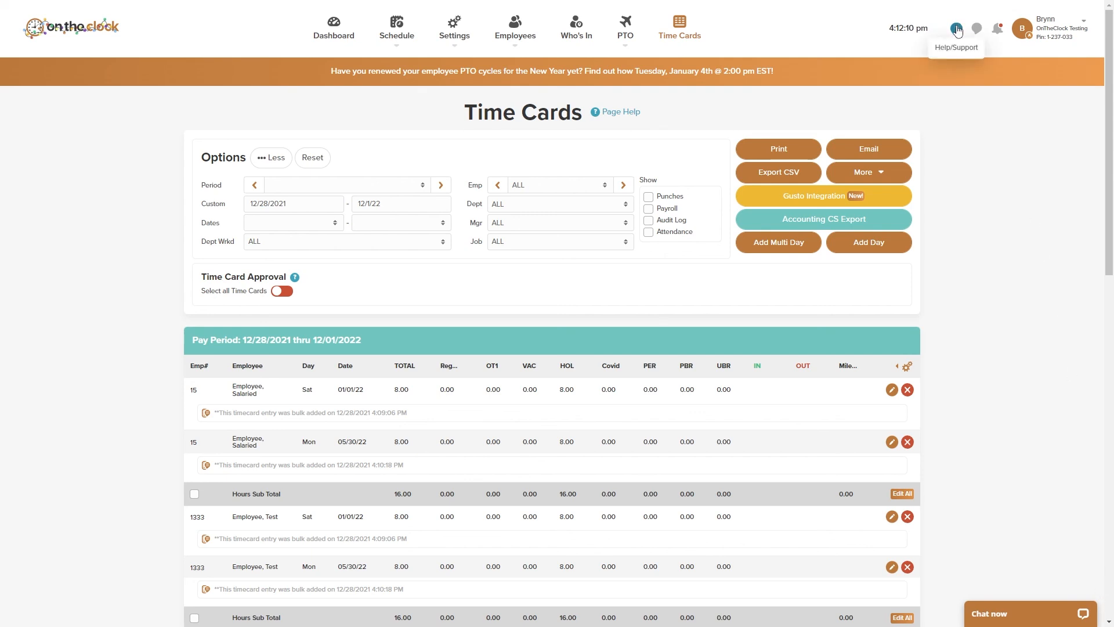
{"action": "left_click", "coordinate": [956, 29]}
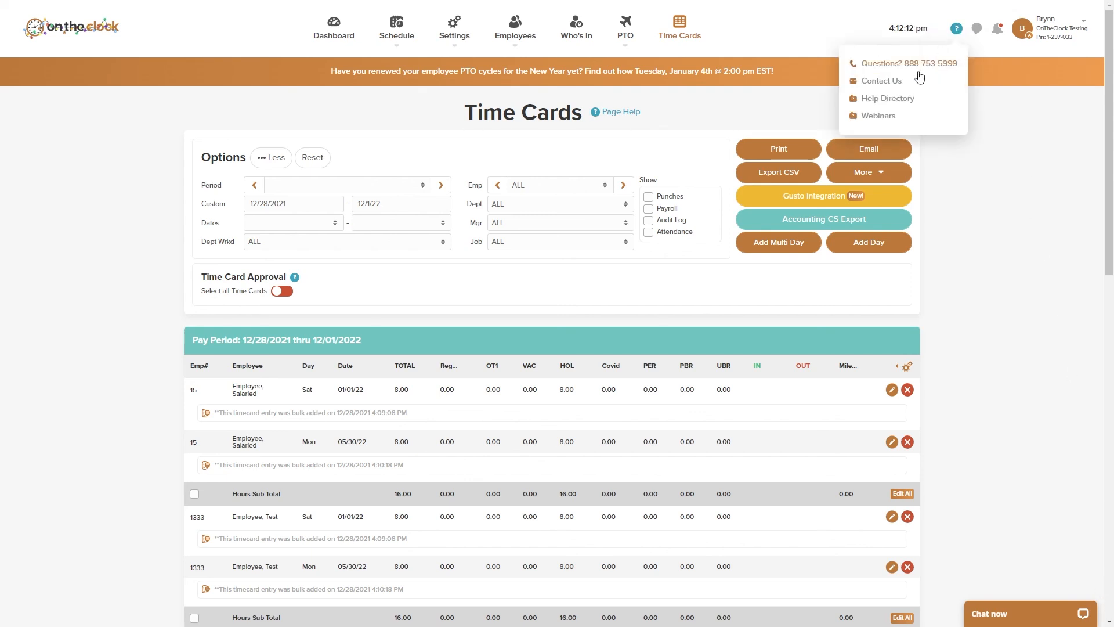
{"action": "left_click", "coordinate": [878, 116]}
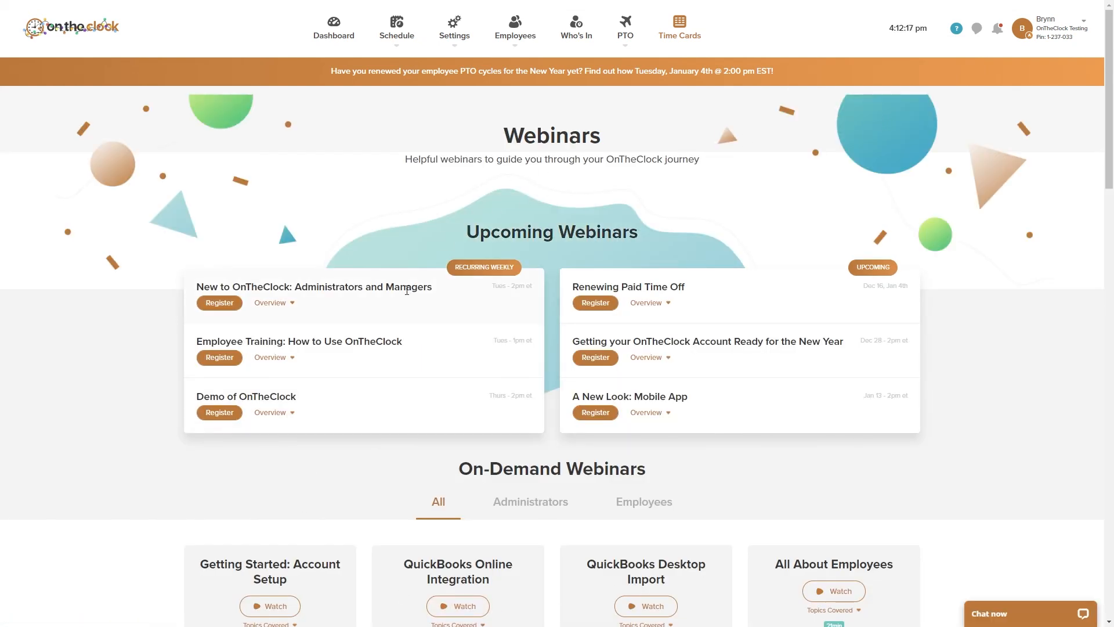
{"action": "scroll", "coordinate": [407, 296], "scroll_direction": "down", "scroll_amount": 6}
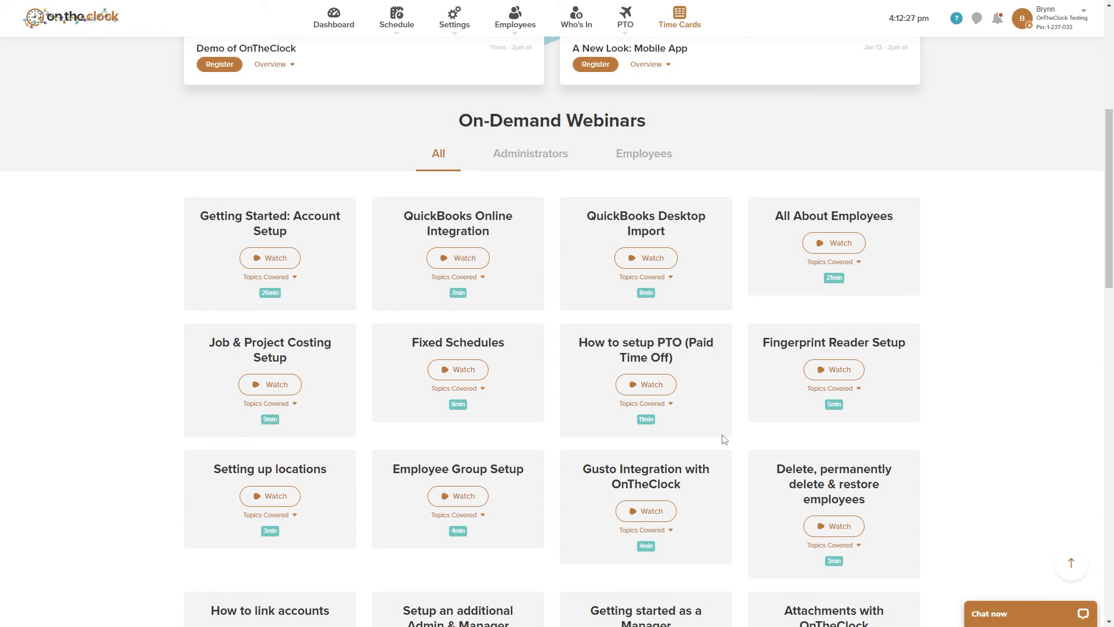
View the live chat form, minimize it, and open the help and support contact options.
{"action": "left_click", "coordinate": [997, 609]}
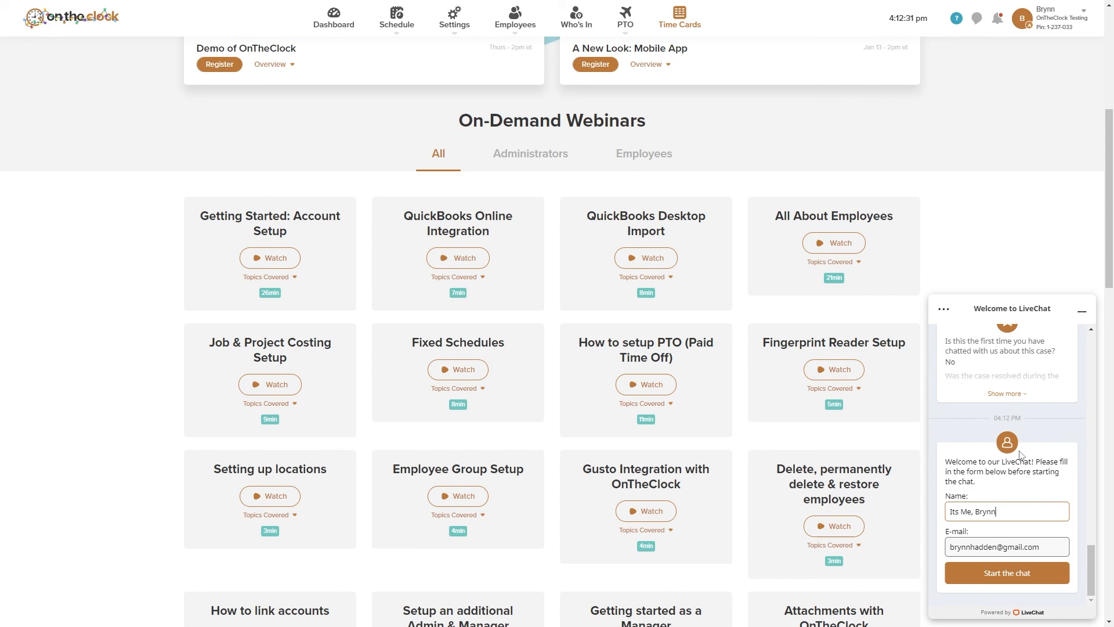
{"action": "left_click", "coordinate": [1082, 312]}
{"action": "scroll", "coordinate": [1024, 171], "scroll_direction": "up", "scroll_amount": 1}
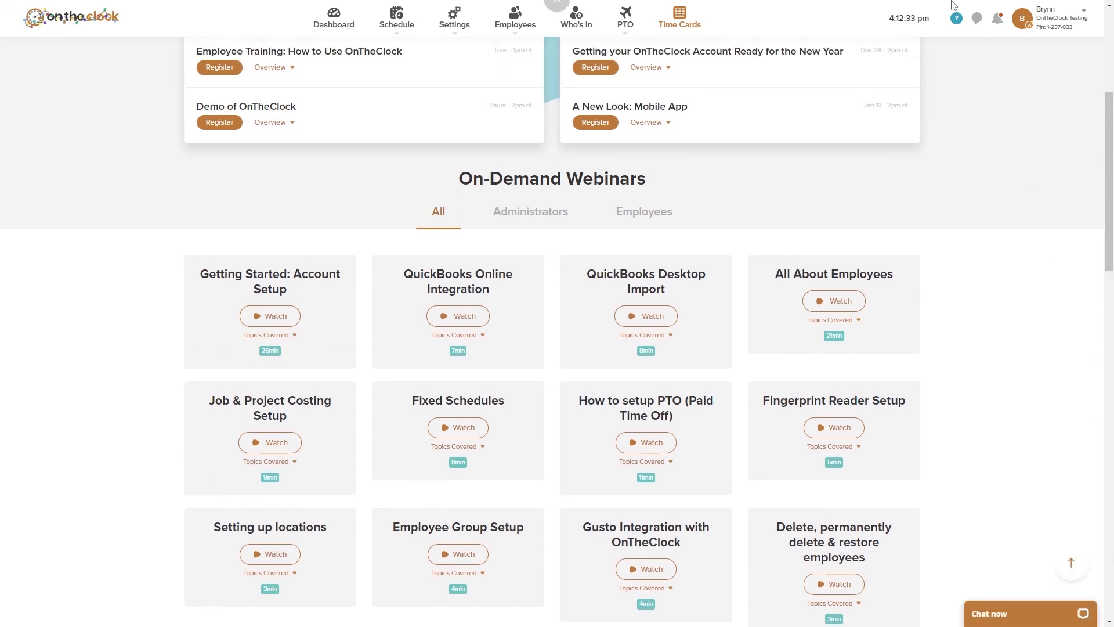
{"action": "left_click", "coordinate": [956, 18]}
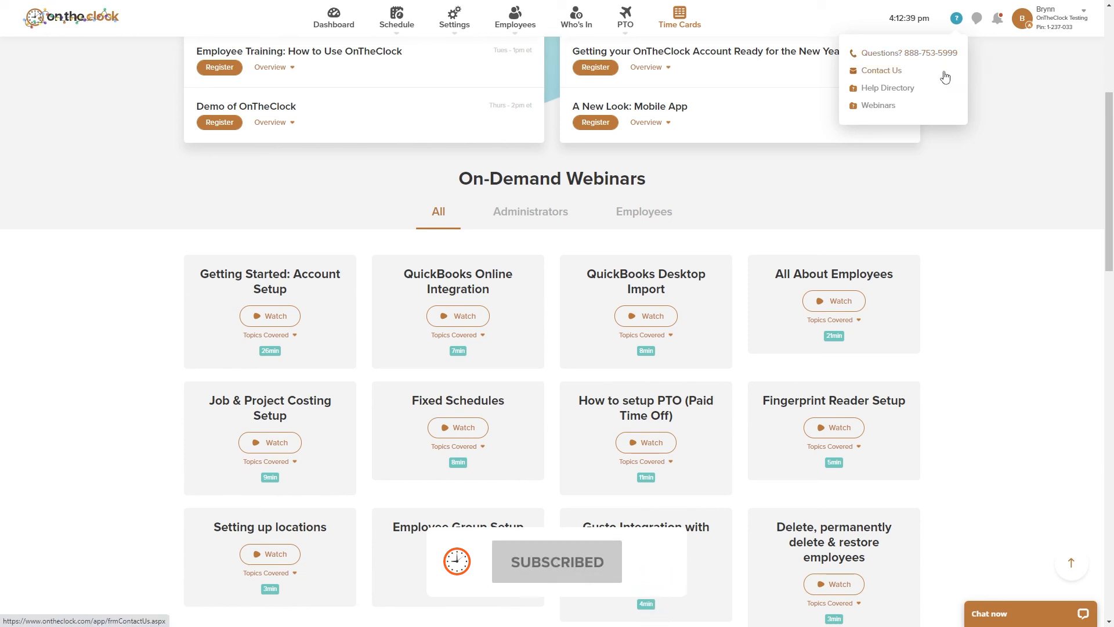
{"action": "scroll", "coordinate": [989, 145], "scroll_direction": "up", "scroll_amount": 5}
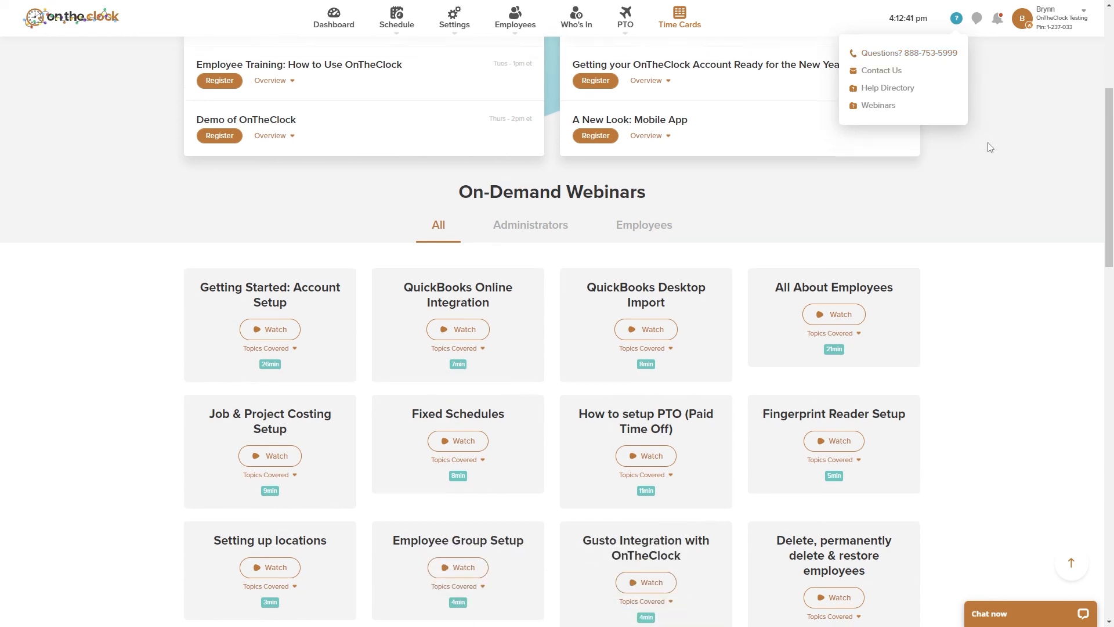